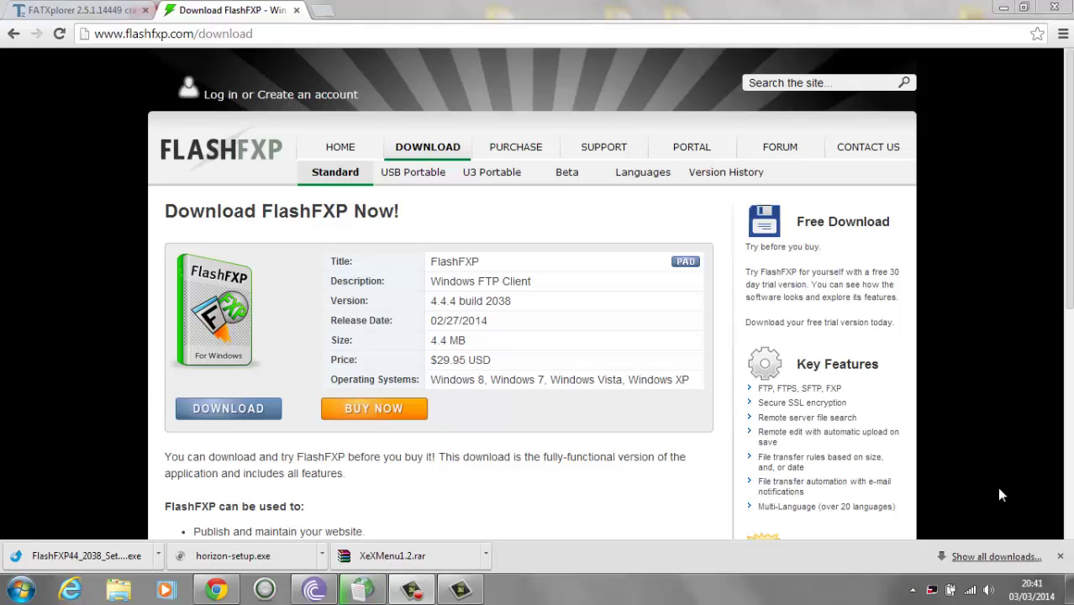
# Run the downloaded FlashFXP44_2038 setup file from Chrome's download shelf.
pyautogui.click(105, 568)
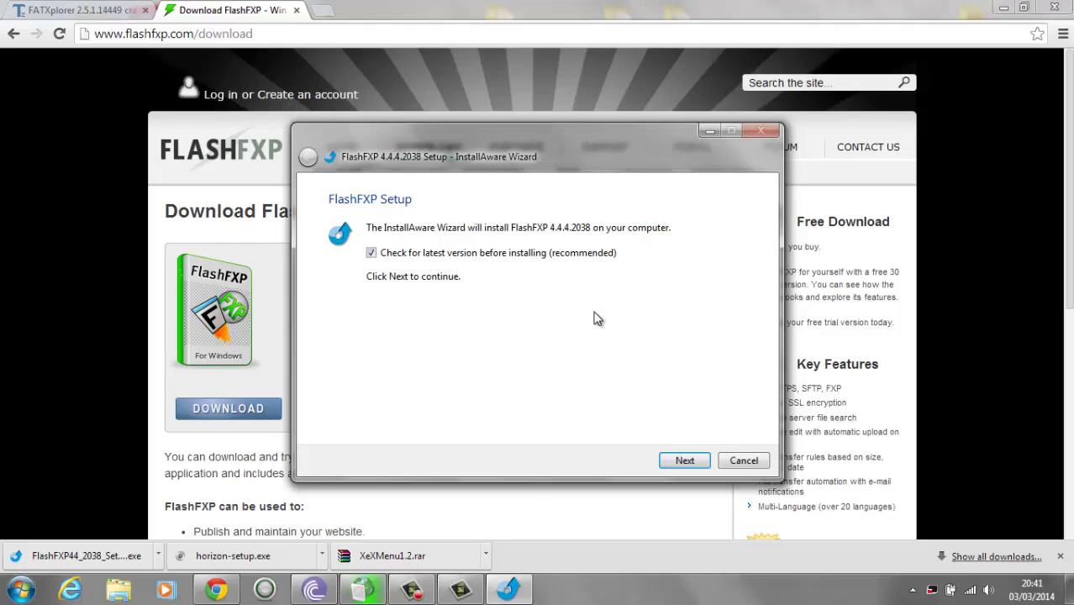
# Accept the license, keep default folder C:\Program Files (x86)\FlashFXP 4\, and install FlashFXP 4.4.4.2038.
pyautogui.click(684, 458)
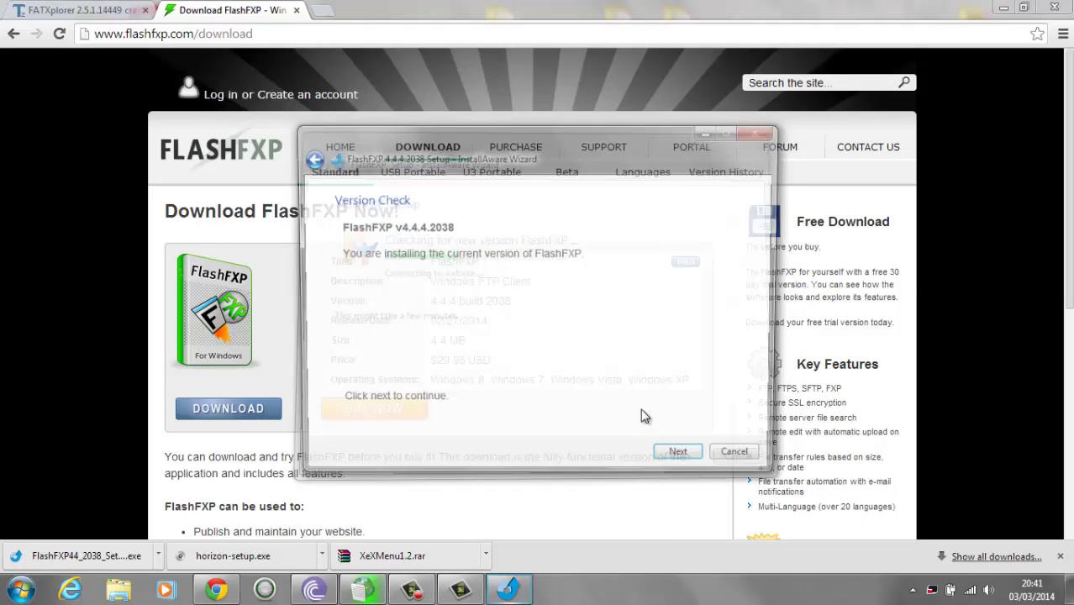
pyautogui.click(681, 468)
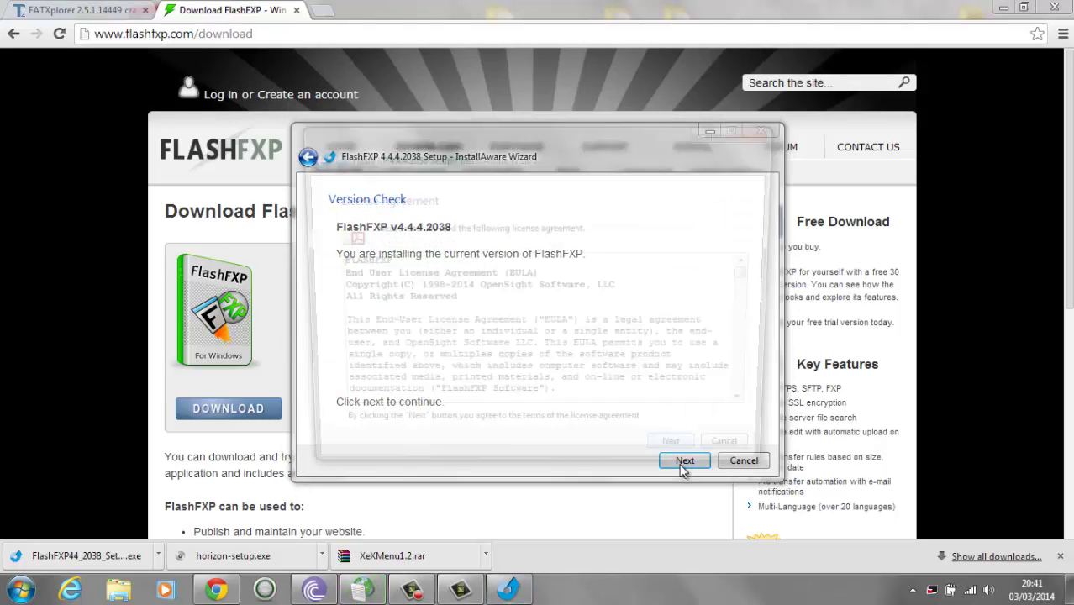
pyautogui.click(676, 461)
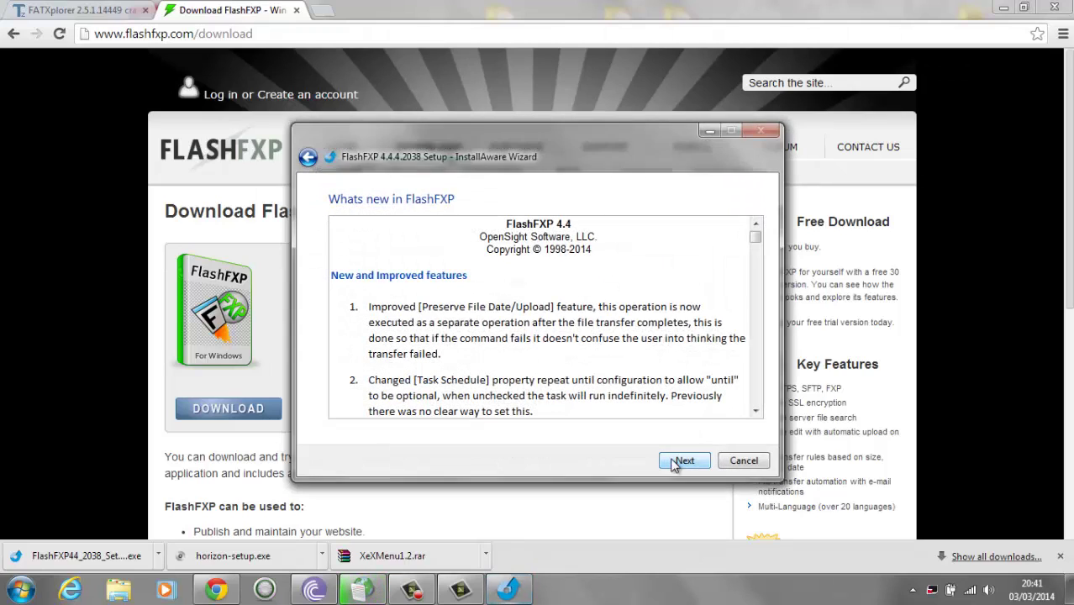
pyautogui.click(682, 461)
pyautogui.click(682, 460)
pyautogui.click(682, 459)
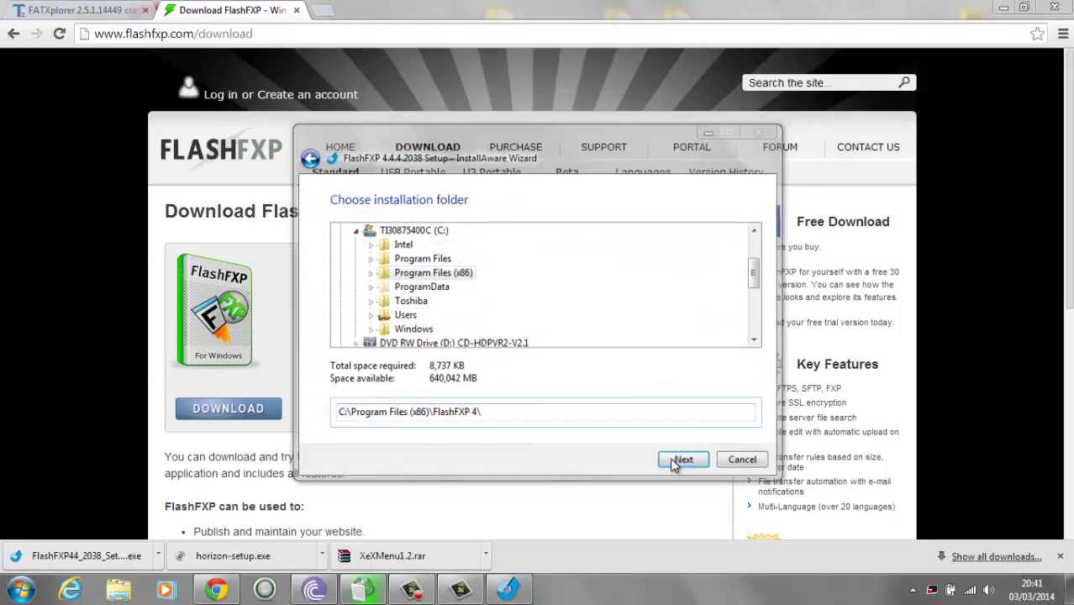
pyautogui.click(682, 460)
pyautogui.click(683, 460)
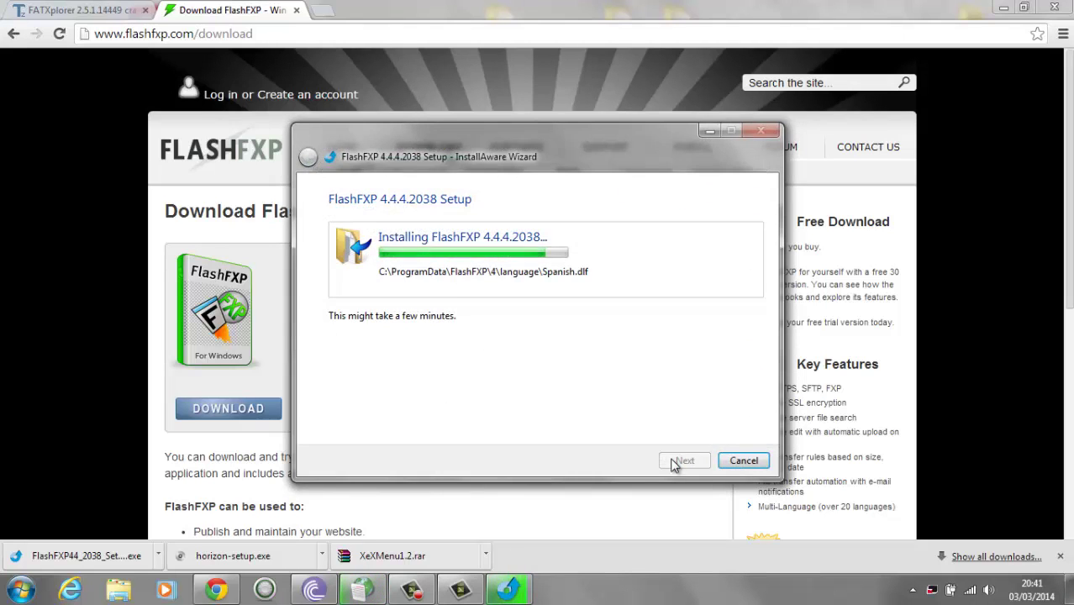
# Finish setup, launch FlashFXP, confirm the interface language and accept the 30-day evaluation.
pyautogui.click(681, 461)
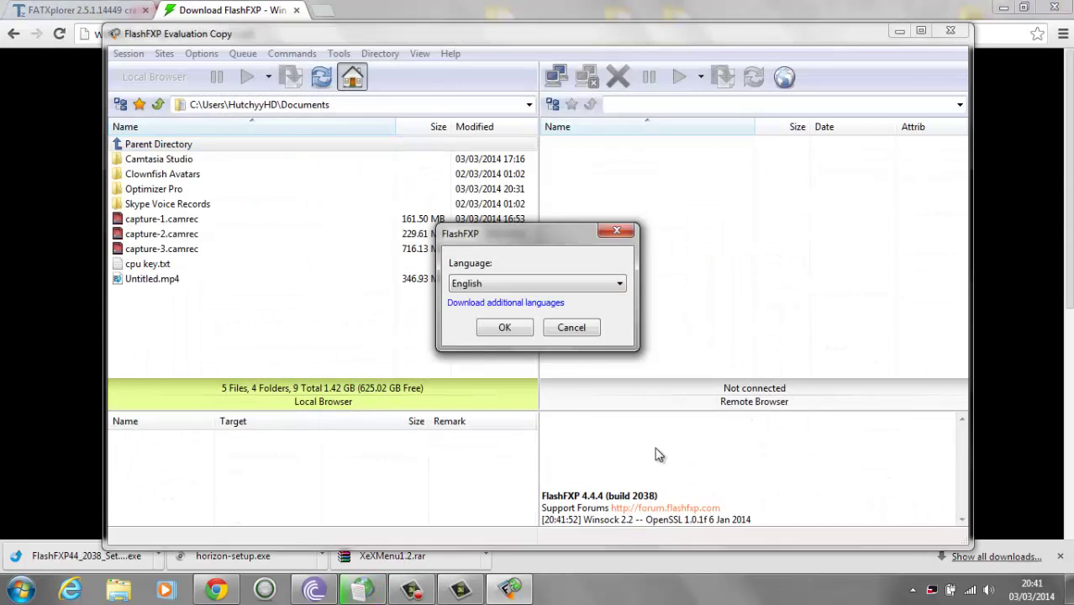
pyautogui.click(504, 327)
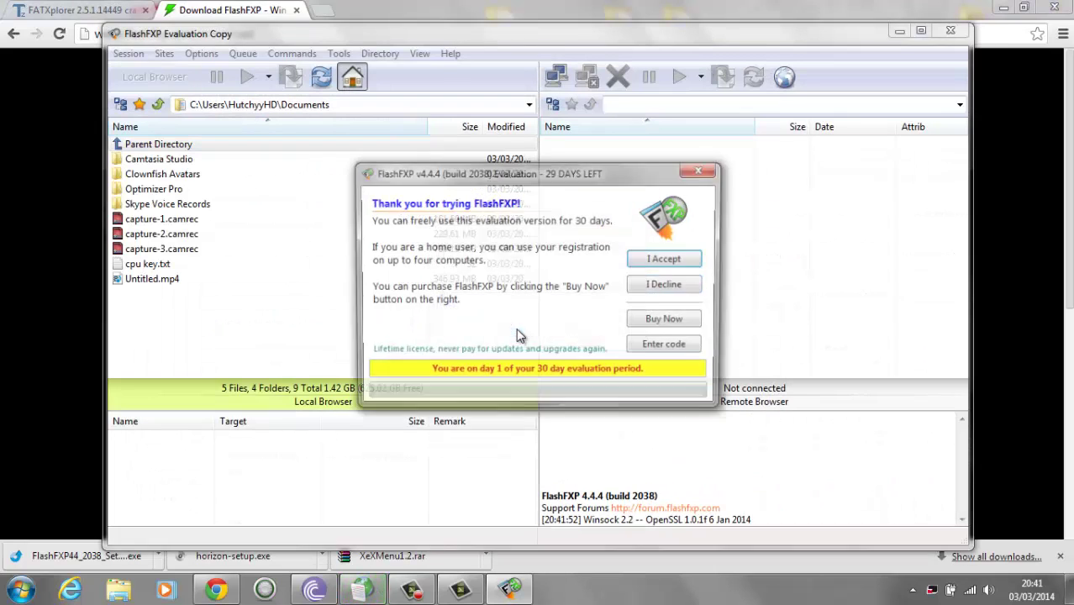
pyautogui.click(664, 260)
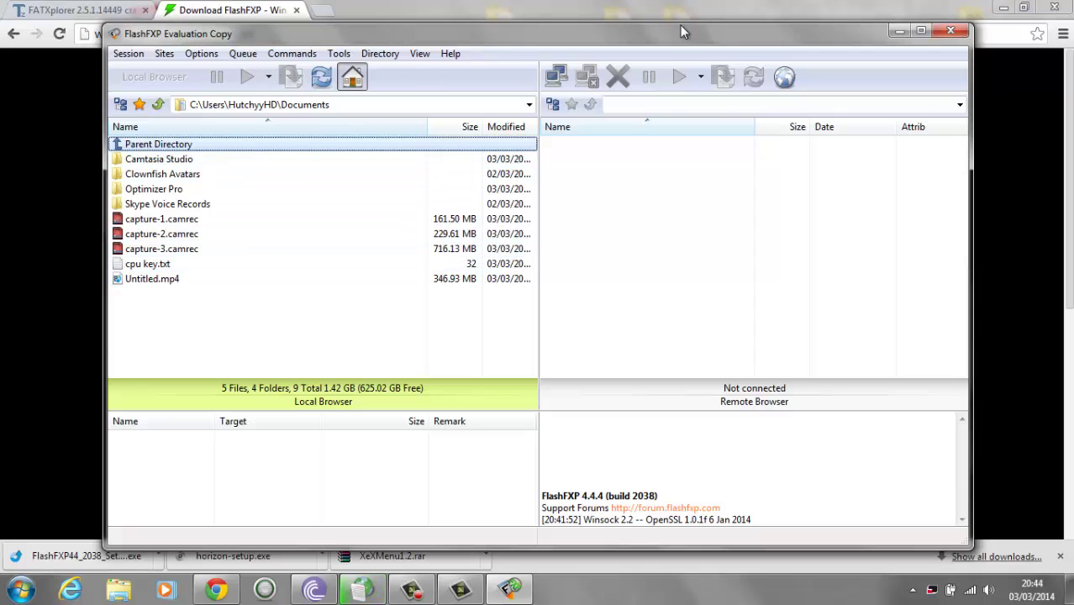
# Close FlashFXP, relaunch it from the desktop shortcut and accept the evaluation notice again.
pyautogui.click(944, 30)
pyautogui.click(1000, 8)
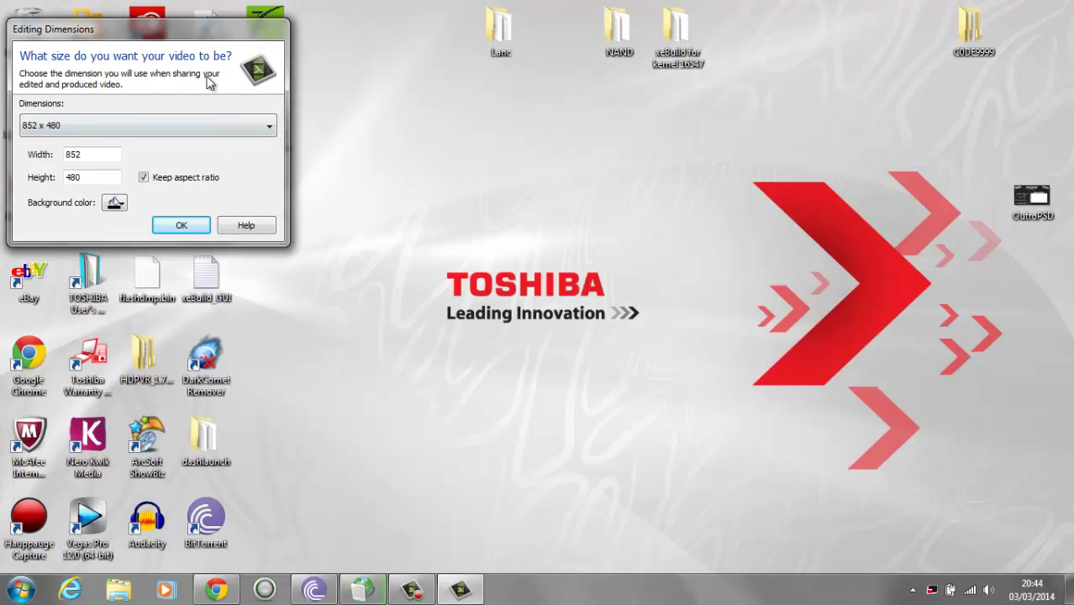
pyautogui.moveTo(202, 32); pyautogui.dragTo(811, 334)
pyautogui.doubleClick(270, 195)
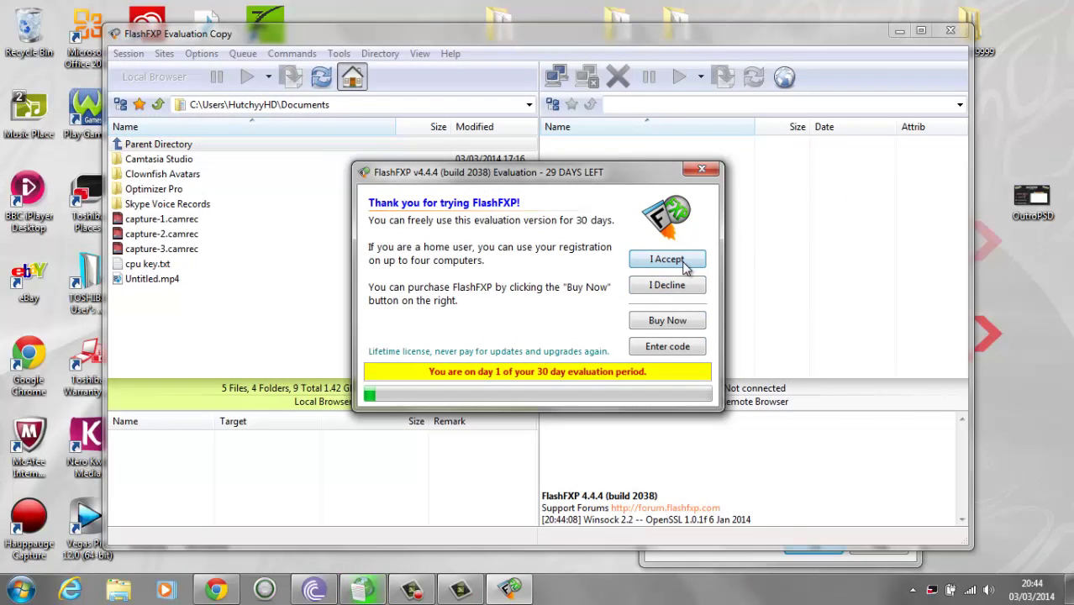
pyautogui.click(660, 256)
pyautogui.click(557, 78)
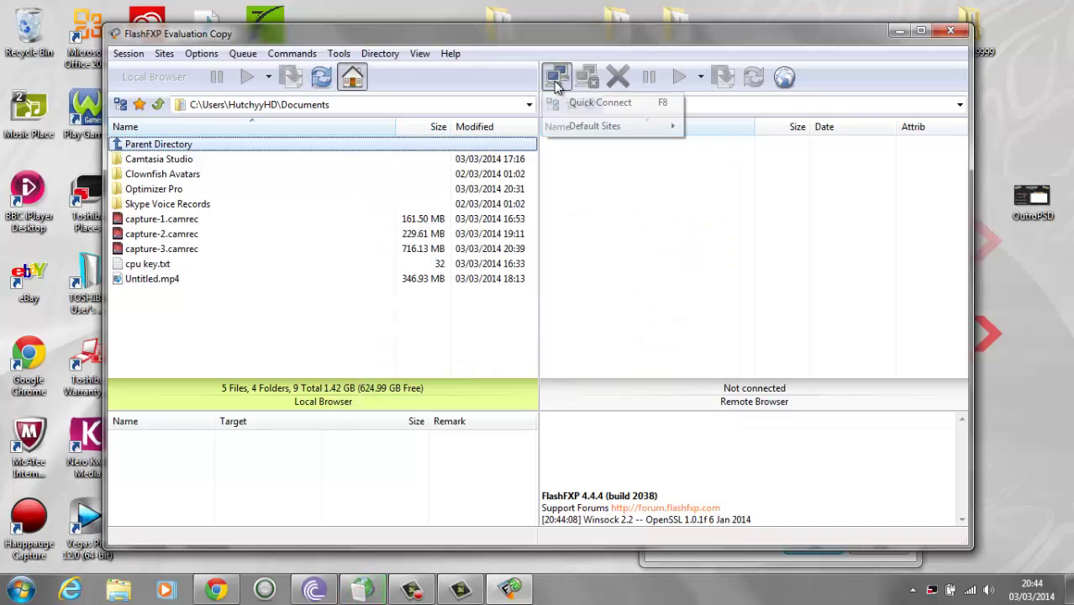
# Quick-connect over FTP to 192.168.137.77 with user name xbox and the console's password.
pyautogui.click(566, 104)
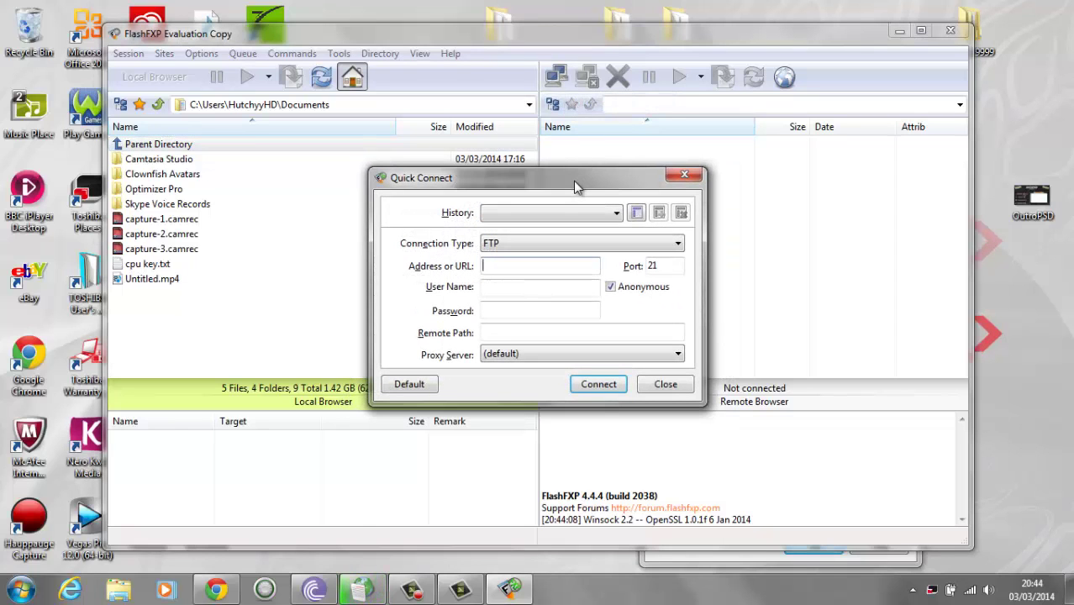
pyautogui.write('192.168.1')
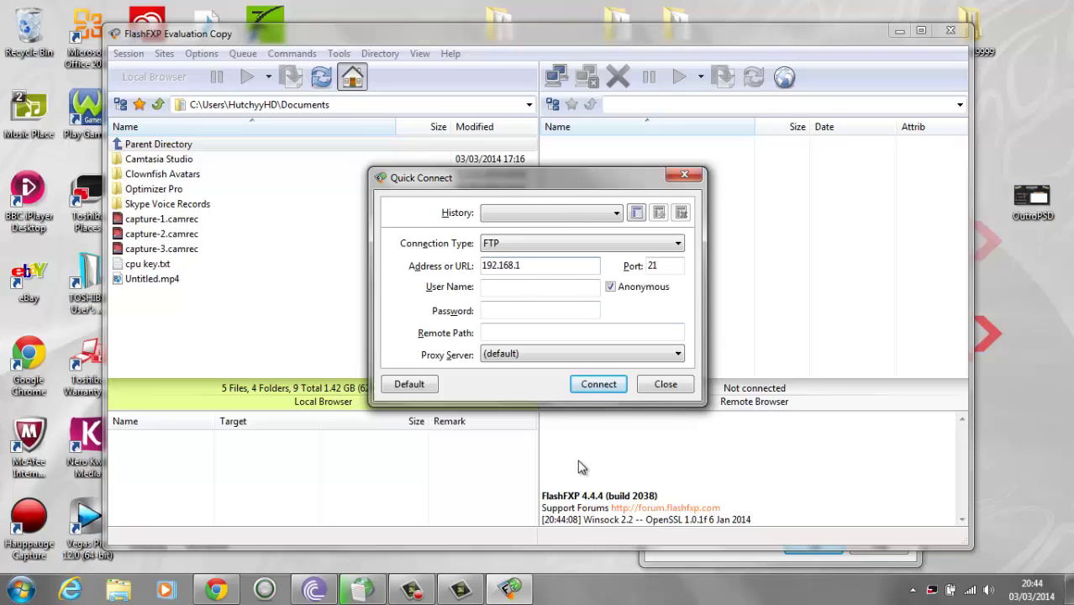
pyautogui.write('37.77')
pyautogui.click(591, 286)
pyautogui.write('xbox')
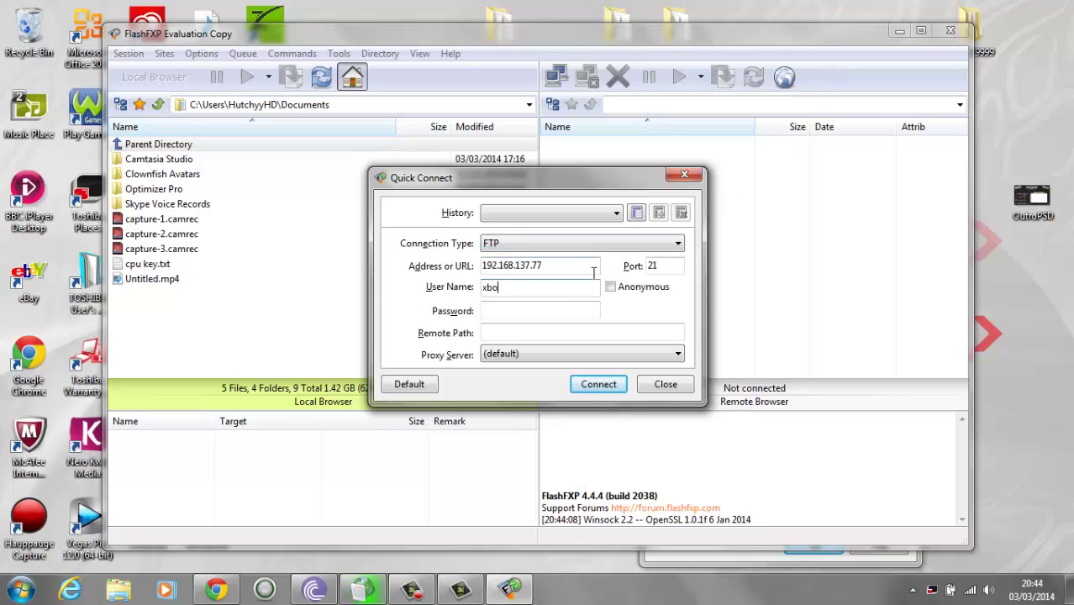
pyautogui.click(568, 310)
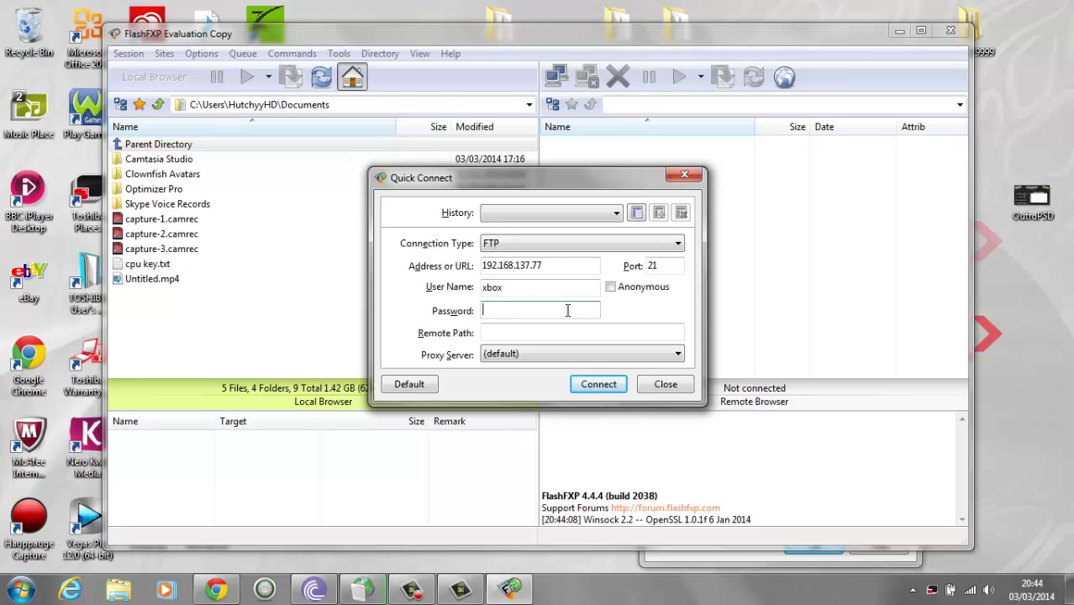
pyautogui.write('xbox')
pyautogui.press('Return')
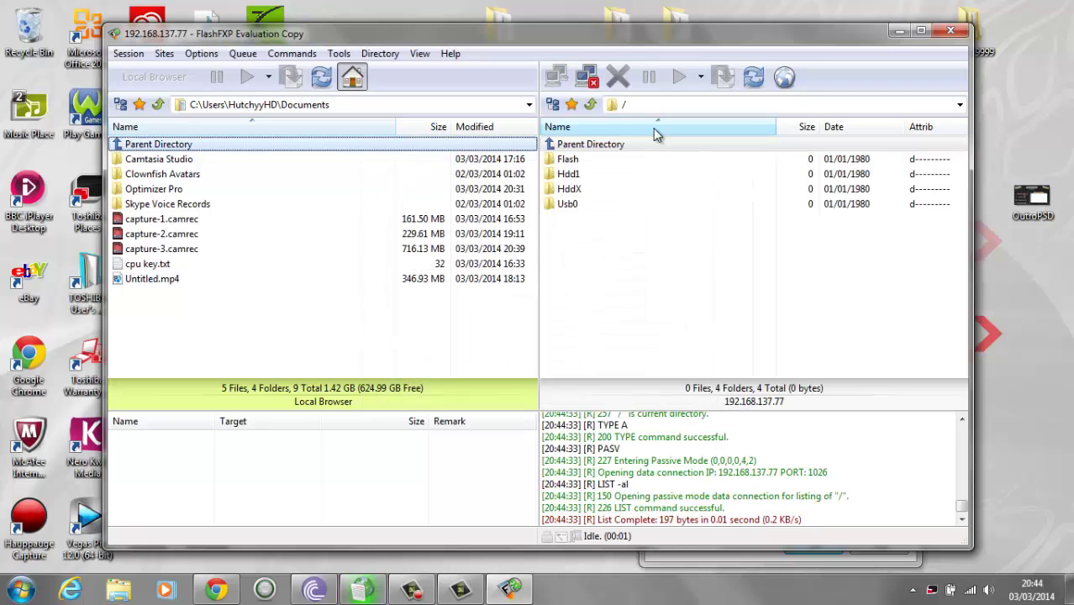
# Browse the remote side to /Hdd1/Games/ and the local side to JTAG HDD (F:)\XBOX GAMES.
pyautogui.doubleClick(643, 176)
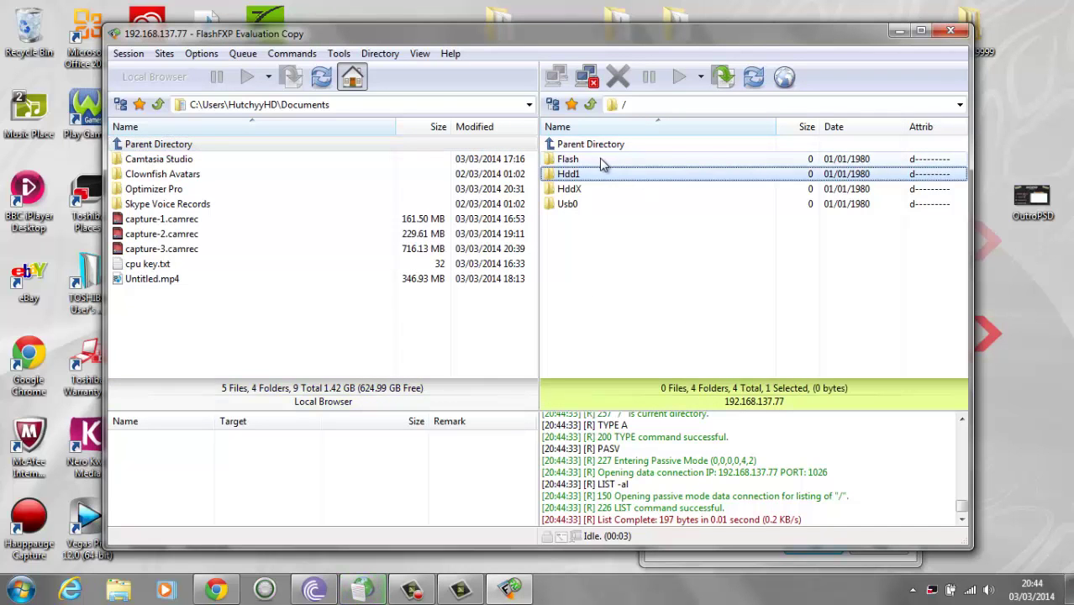
pyautogui.doubleClick(599, 189)
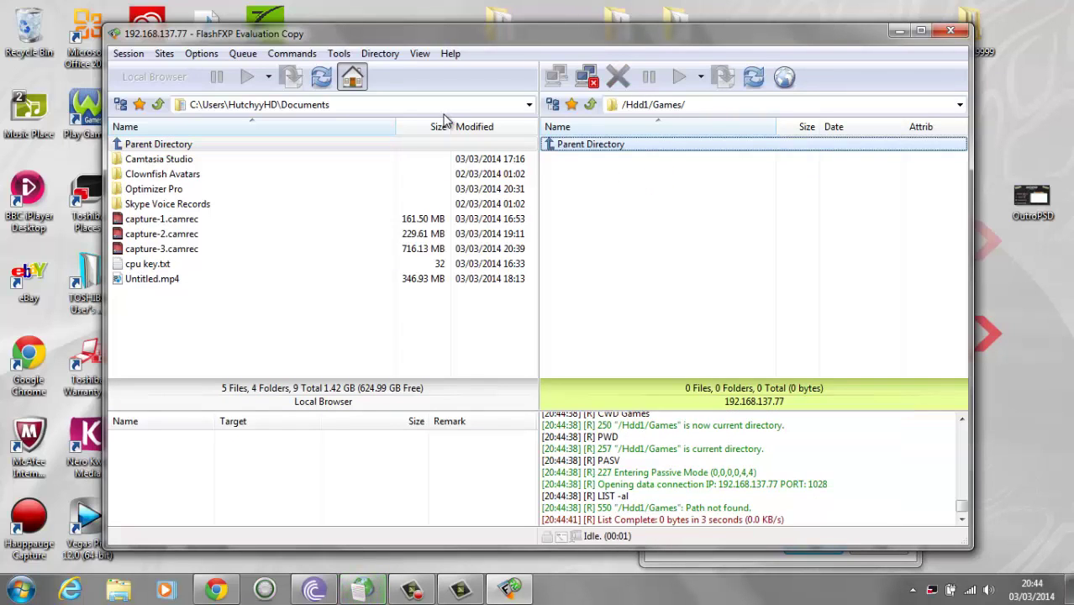
pyautogui.click(529, 105)
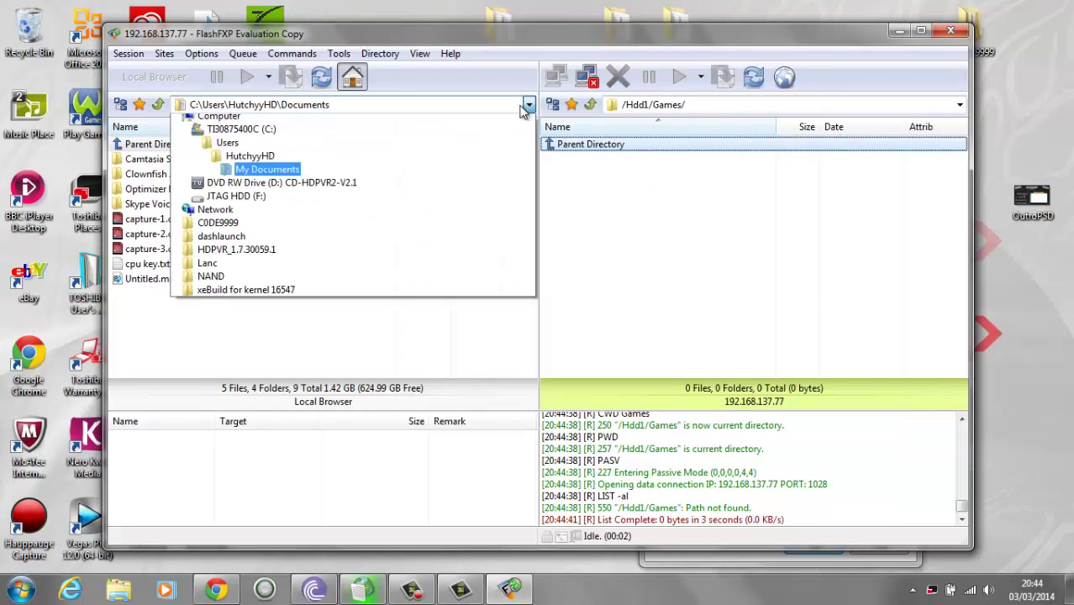
pyautogui.click(352, 256)
pyautogui.click(270, 220)
pyautogui.scroll(-7, 269, 229)
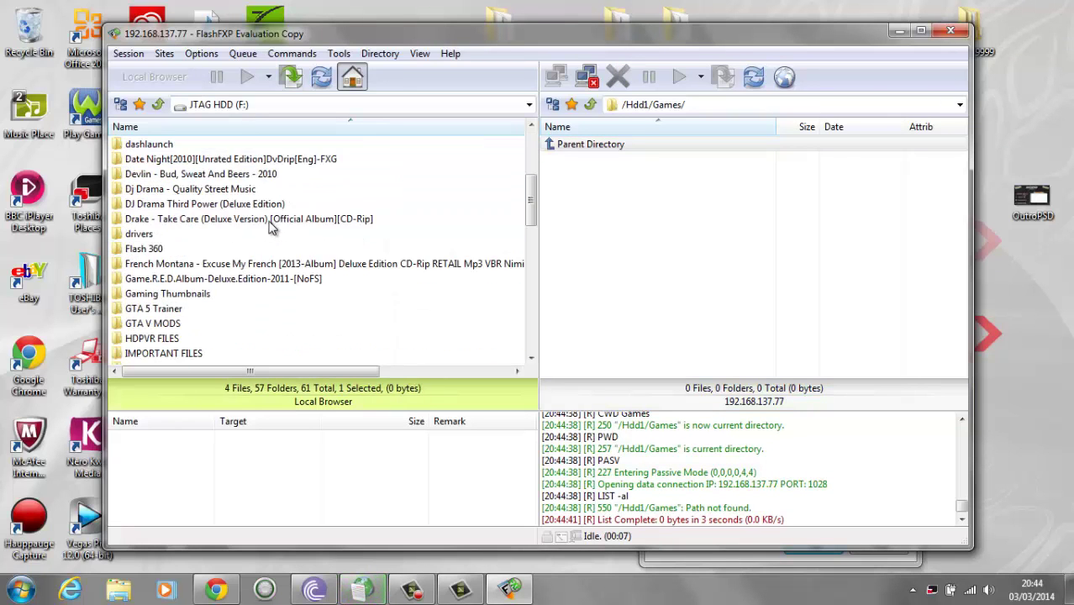
pyautogui.scroll(-7, 271, 230)
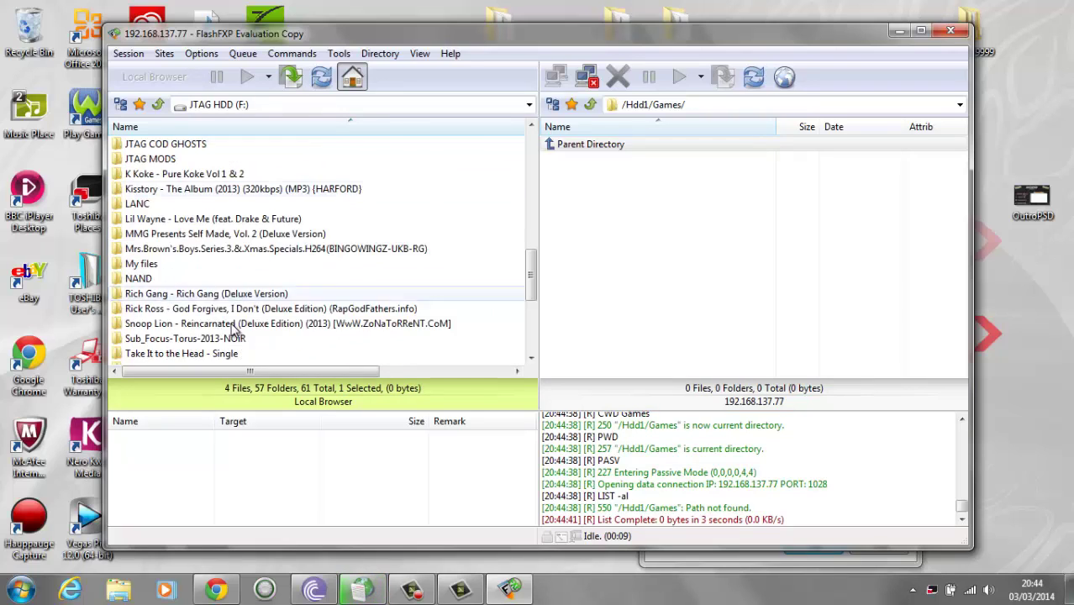
pyautogui.doubleClick(217, 354)
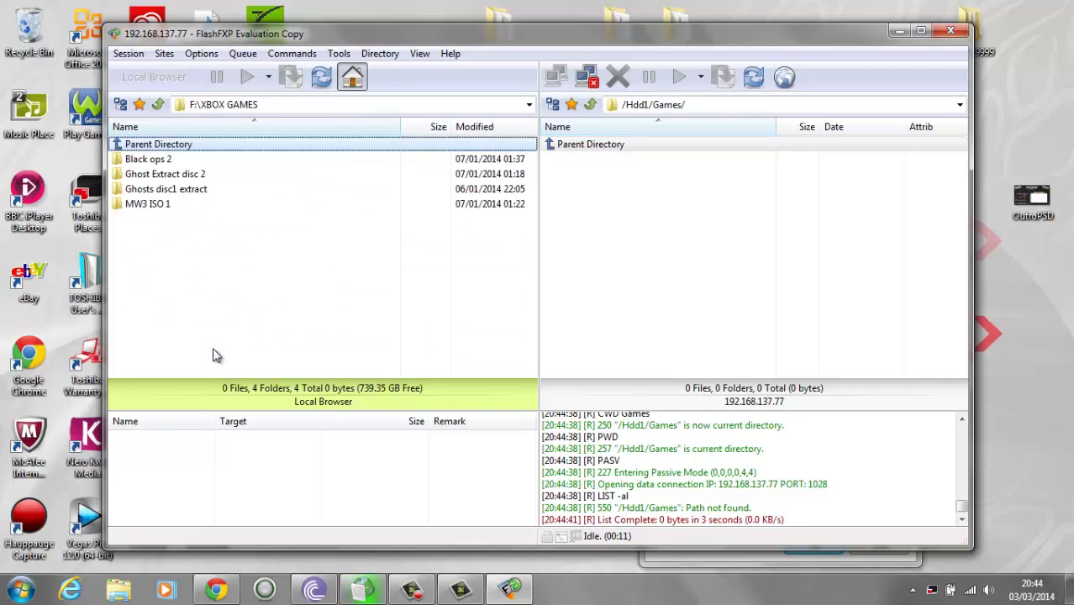
pyautogui.click(213, 161)
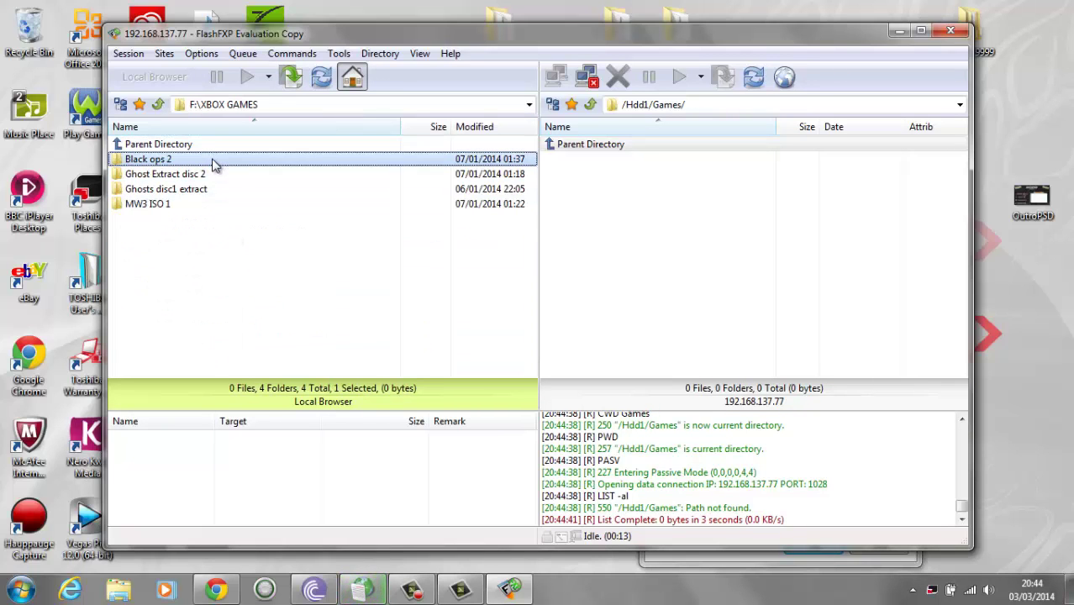
pyautogui.click(213, 160)
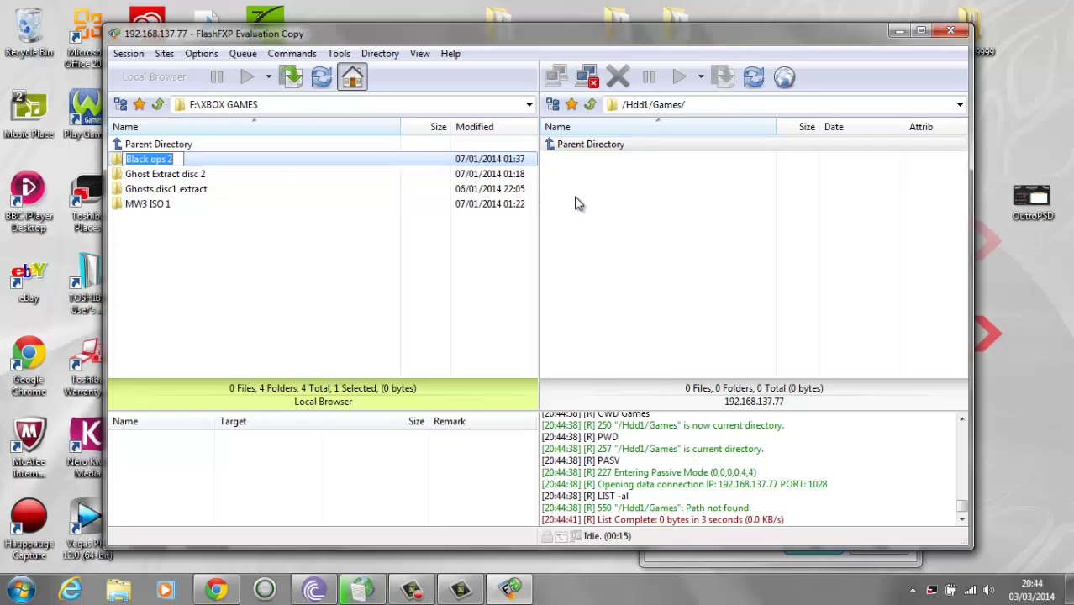
pyautogui.click(579, 200)
# Use Make Folder in the remote pane to add a folder named 'Black ops 2'.
pyautogui.rightClick(584, 191)
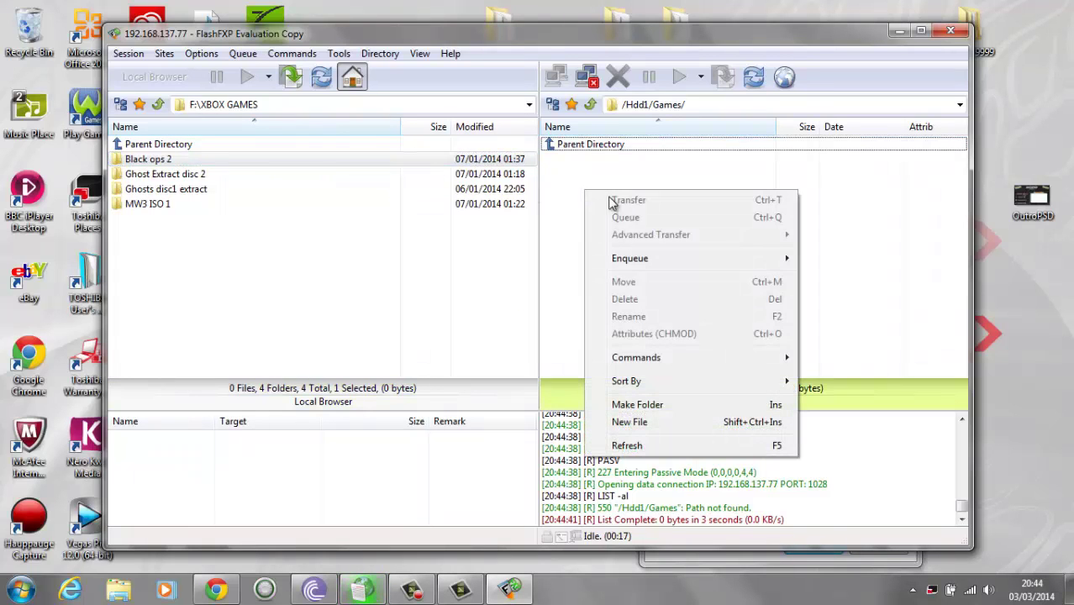
pyautogui.click(649, 404)
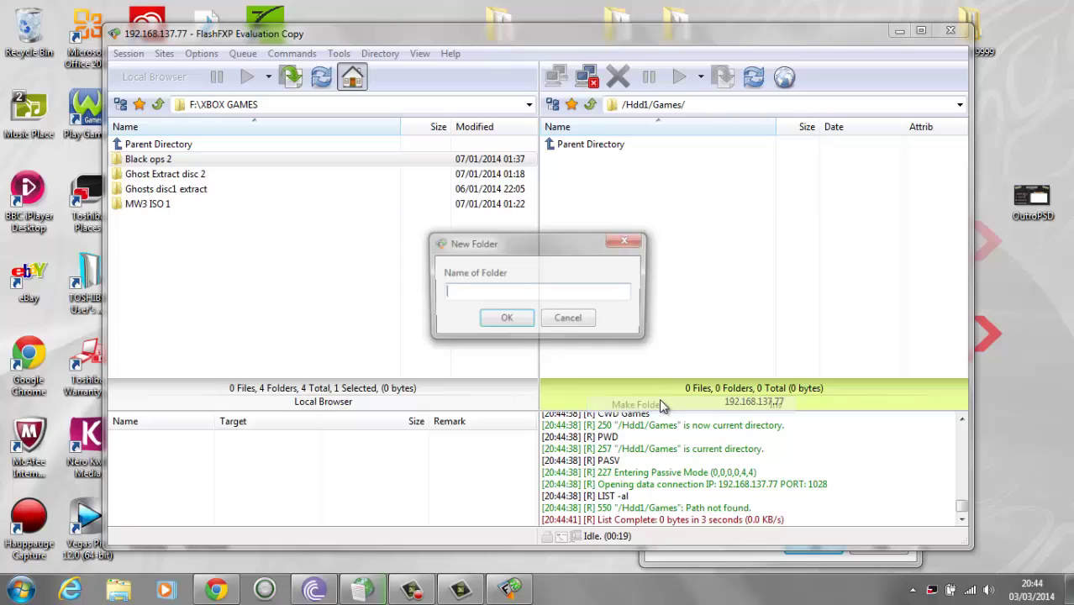
pyautogui.write('B')
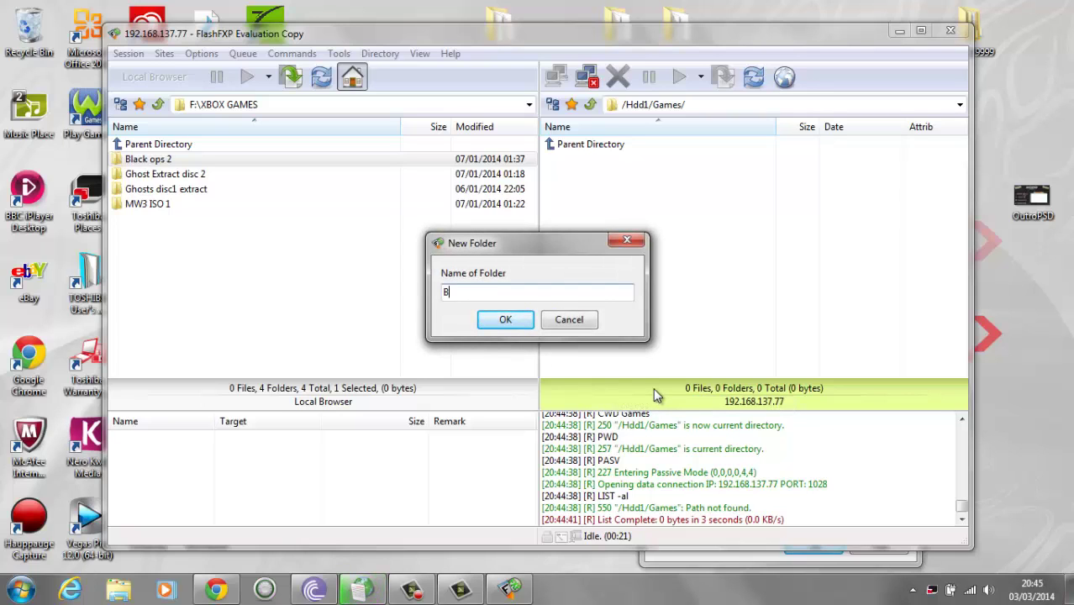
pyautogui.write('lack opd')
pyautogui.press('BackSpace')
pyautogui.write('s 2')
pyautogui.click(508, 320)
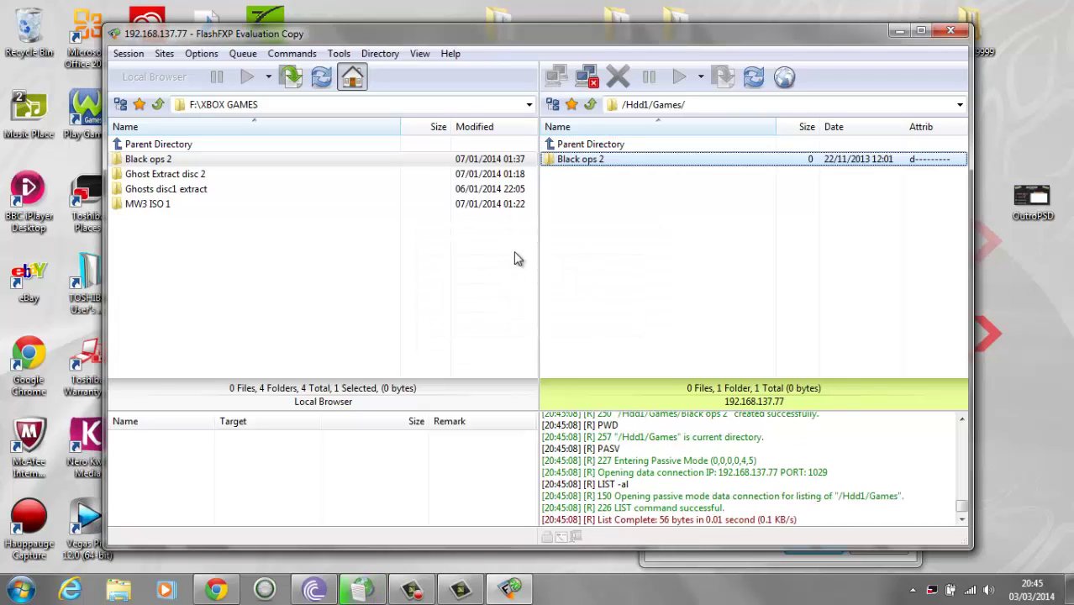
# Open Black ops 2 on both panes and the Call Of Duty Black Ops 2 folder, selecting files through zm_transit_patch.ff.
pyautogui.doubleClick(572, 160)
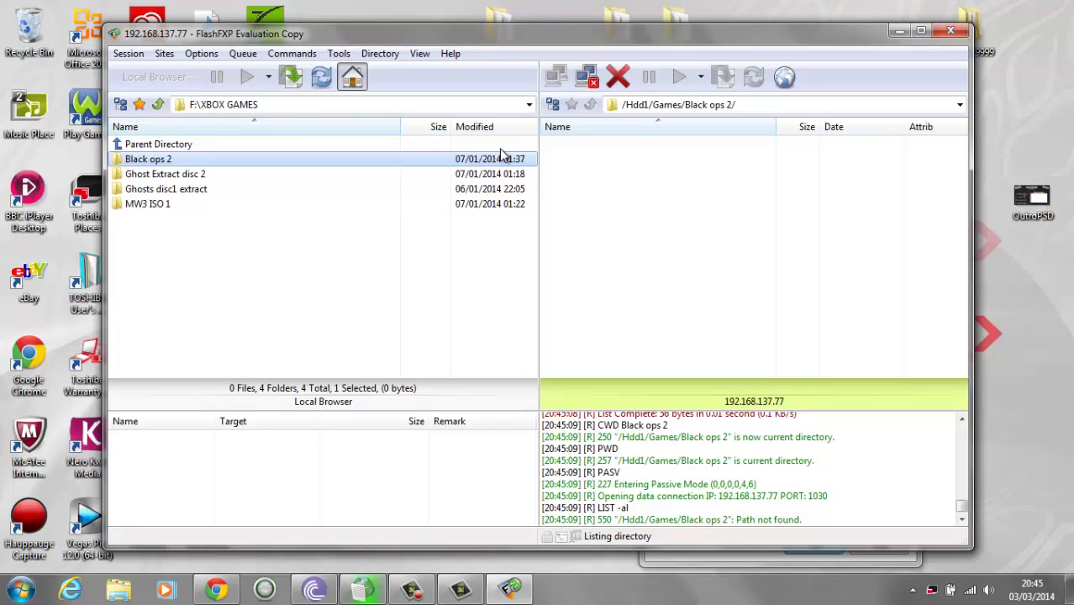
pyautogui.doubleClick(268, 160)
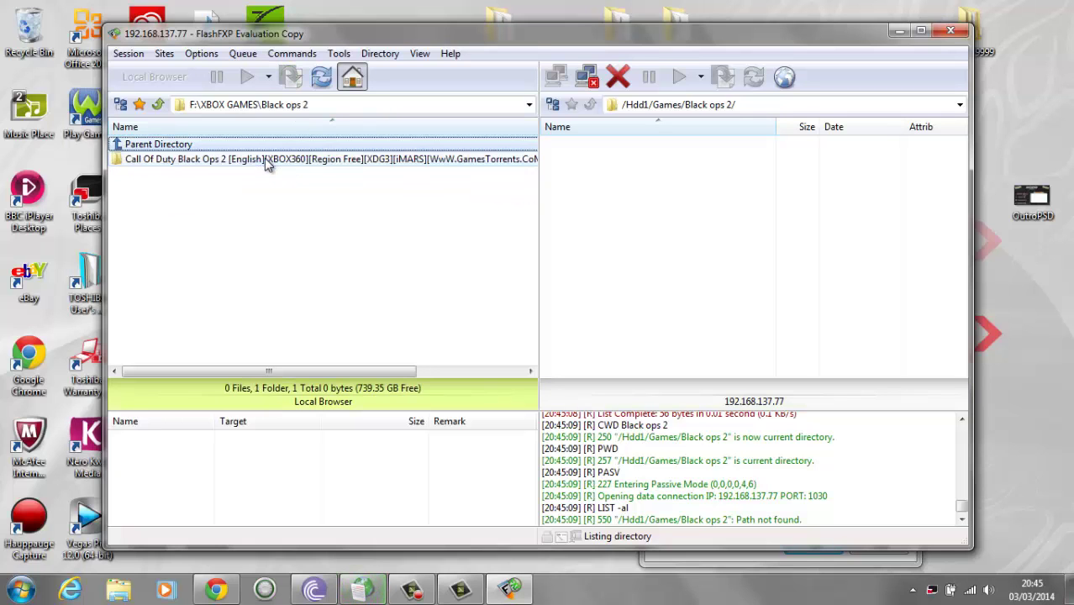
pyautogui.doubleClick(344, 161)
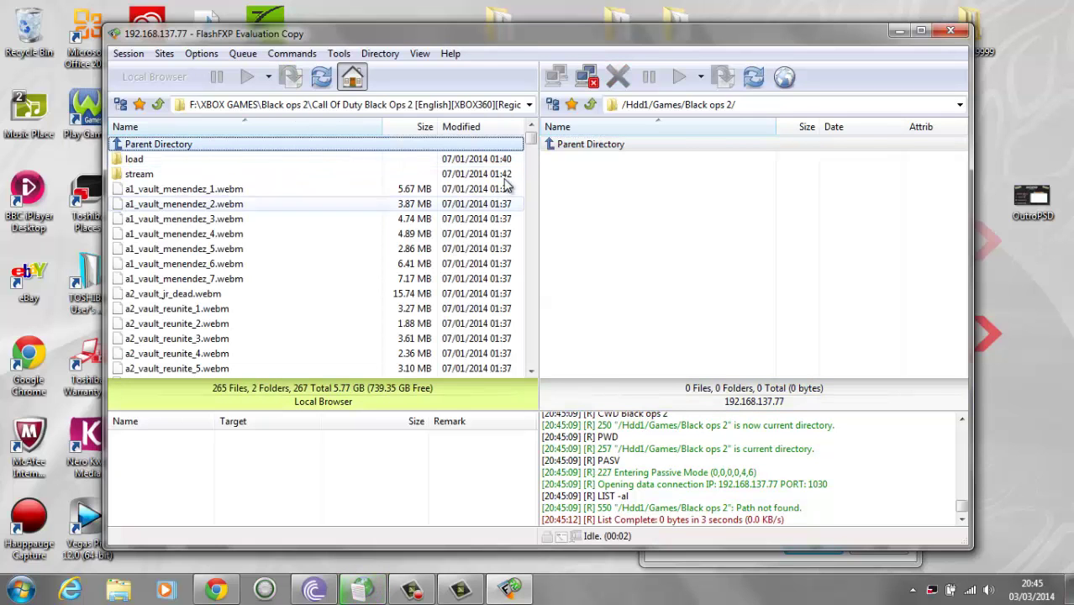
pyautogui.moveTo(531, 139); pyautogui.dragTo(641, 211)
pyautogui.click(515, 374)
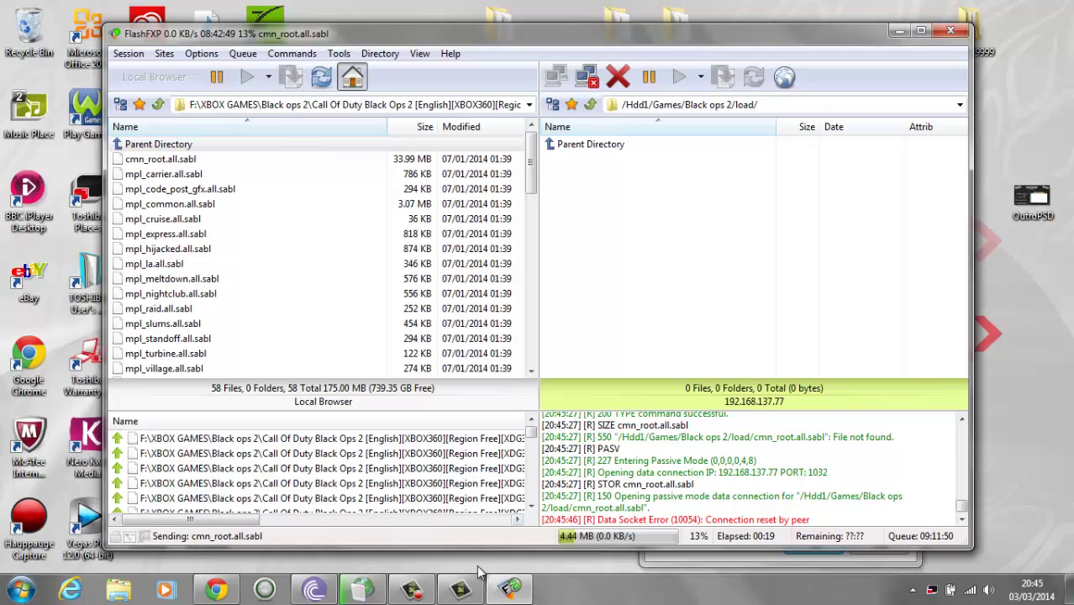
# Close FlashFXP after the connection reset, confirming exit with the upload queue unfinished.
pyautogui.click(429, 596)
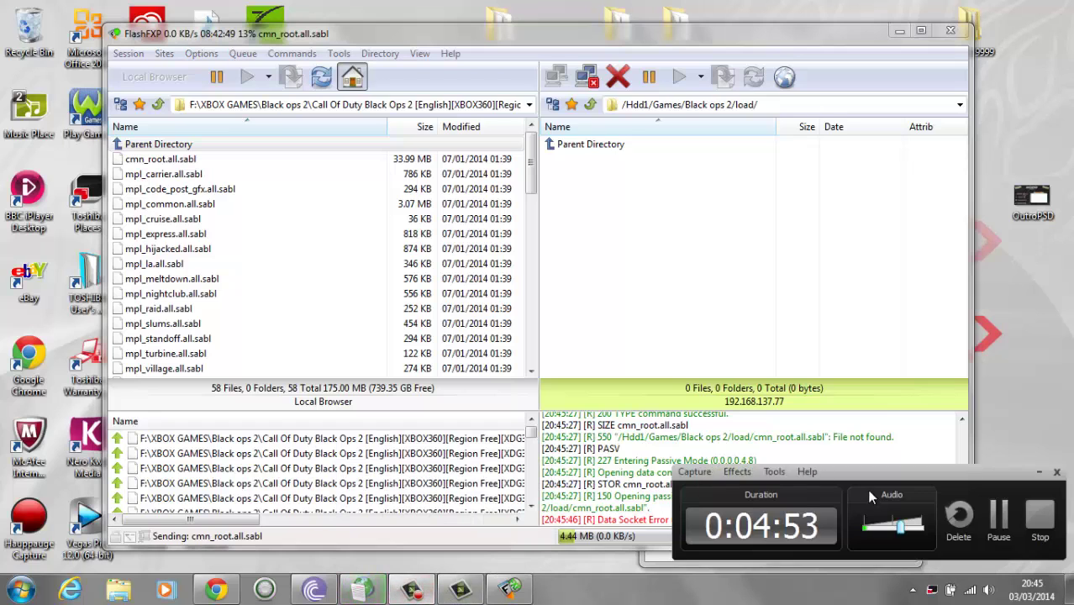
pyautogui.click(997, 525)
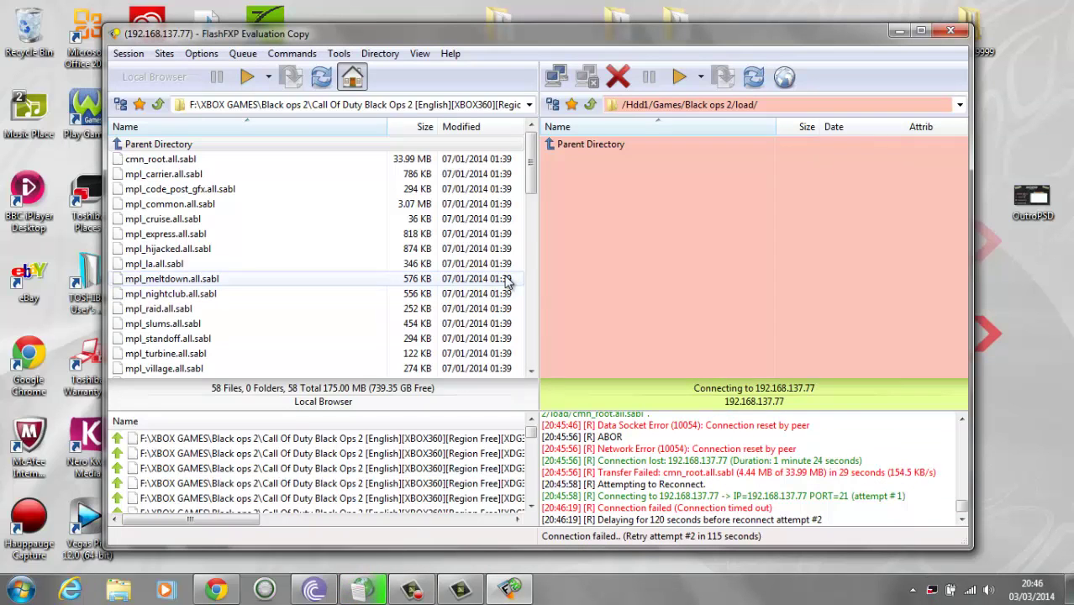
pyautogui.click(950, 32)
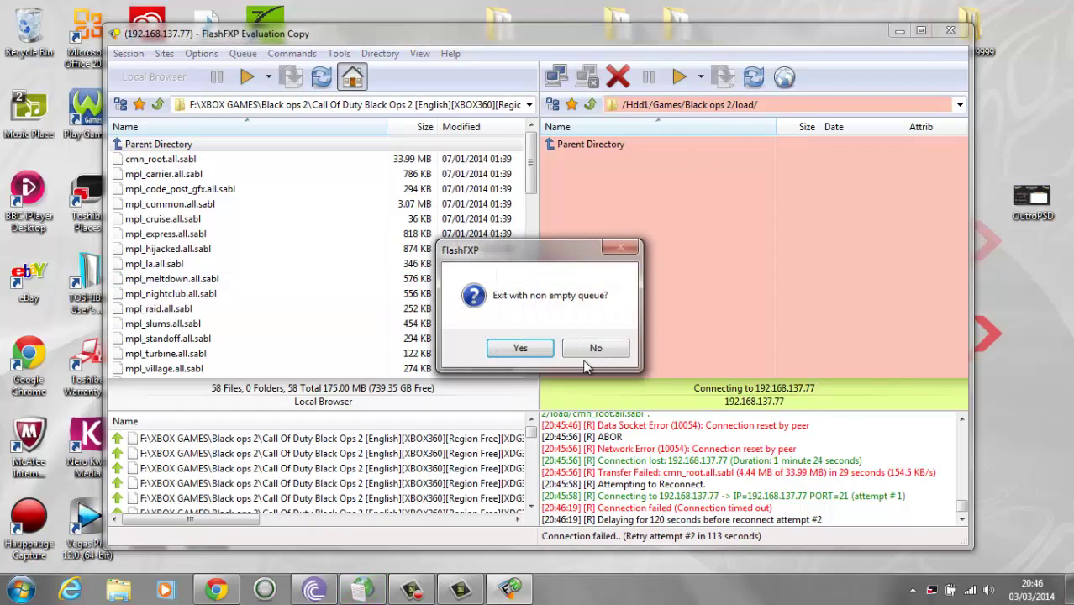
pyautogui.click(547, 352)
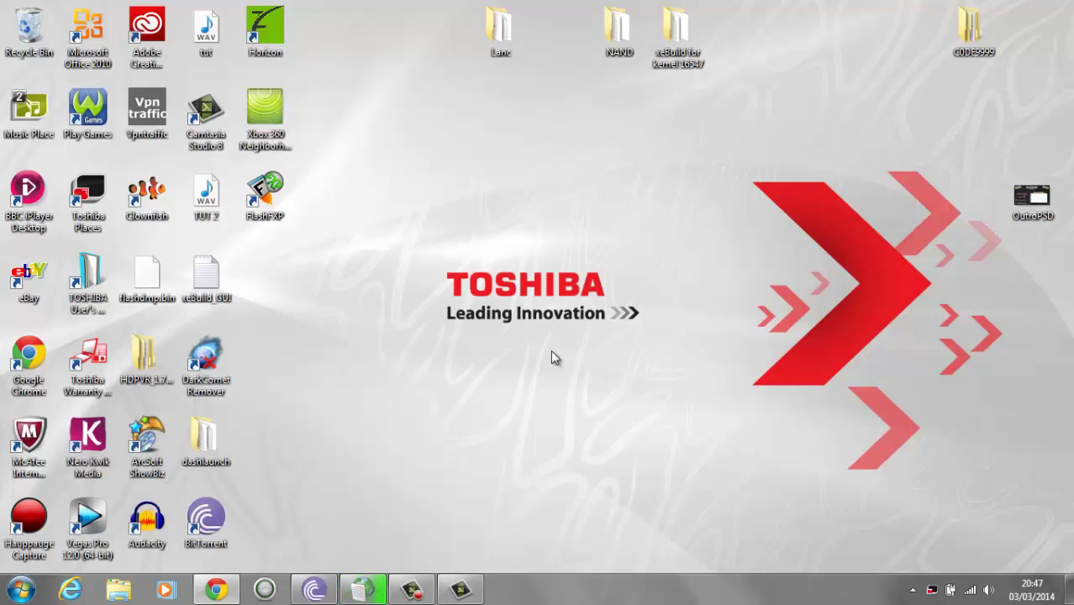
# Relaunch FlashFXP, accept the evaluation notice and delete all saved transfer queues.
pyautogui.doubleClick(282, 206)
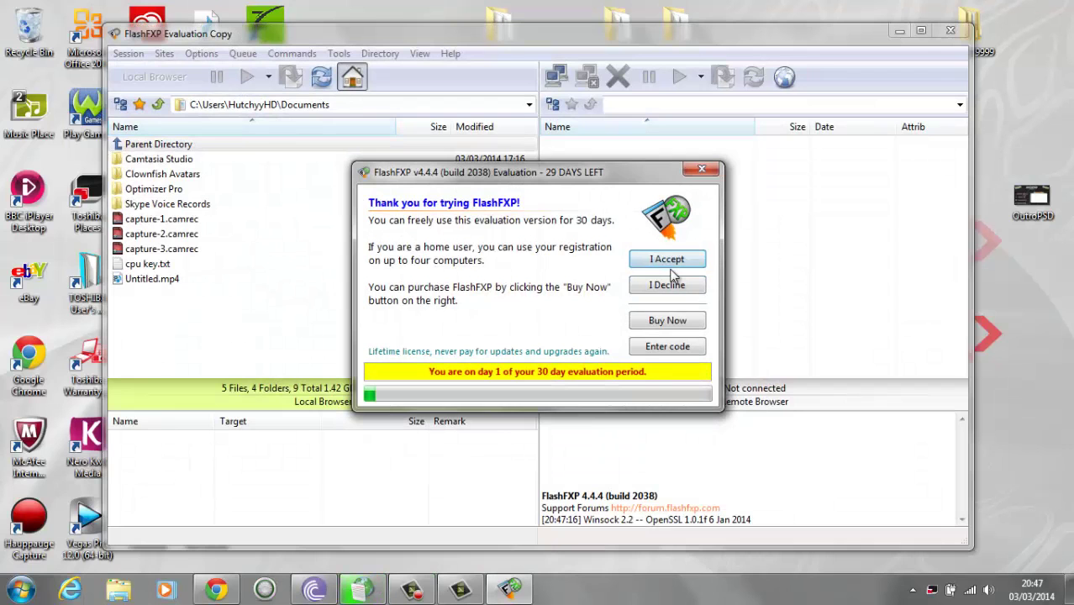
pyautogui.click(675, 262)
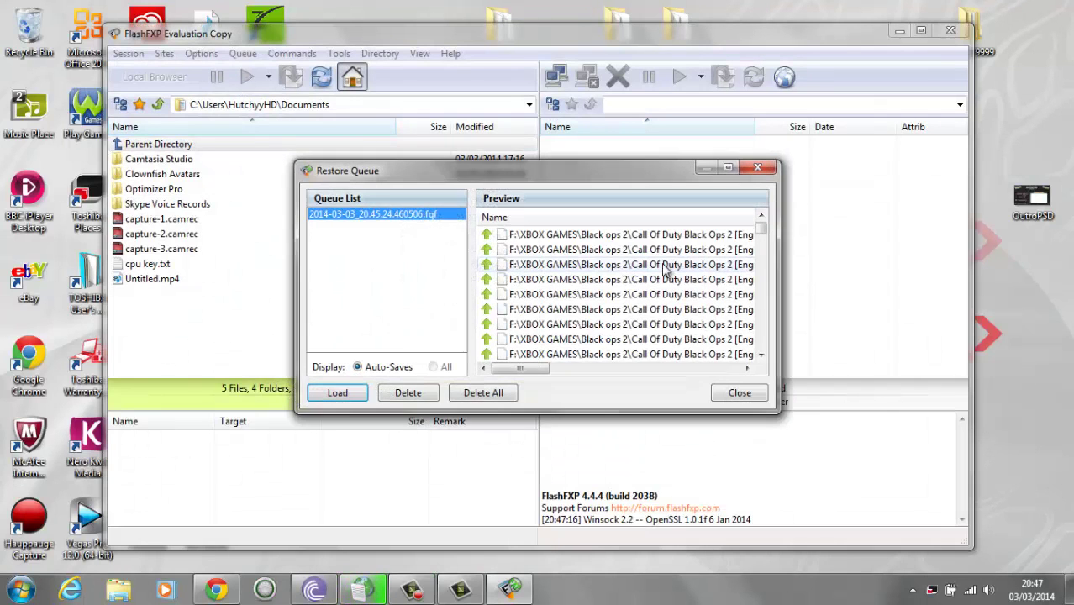
pyautogui.click(475, 392)
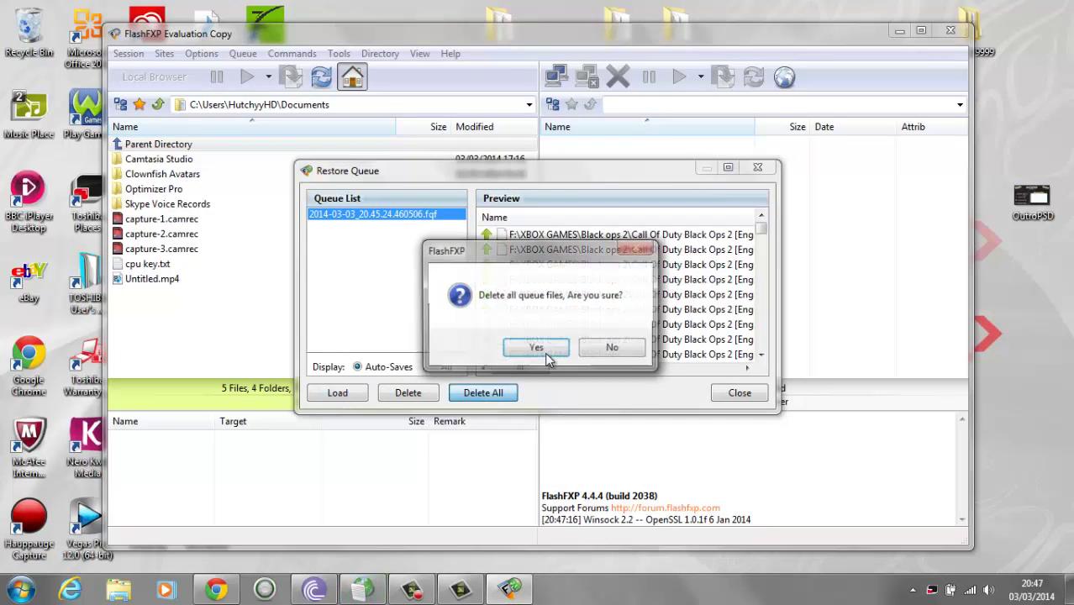
pyautogui.click(560, 349)
# Quick-connect over FTP to 192.168.137.85 with user name xbox and the console's password.
pyautogui.click(559, 78)
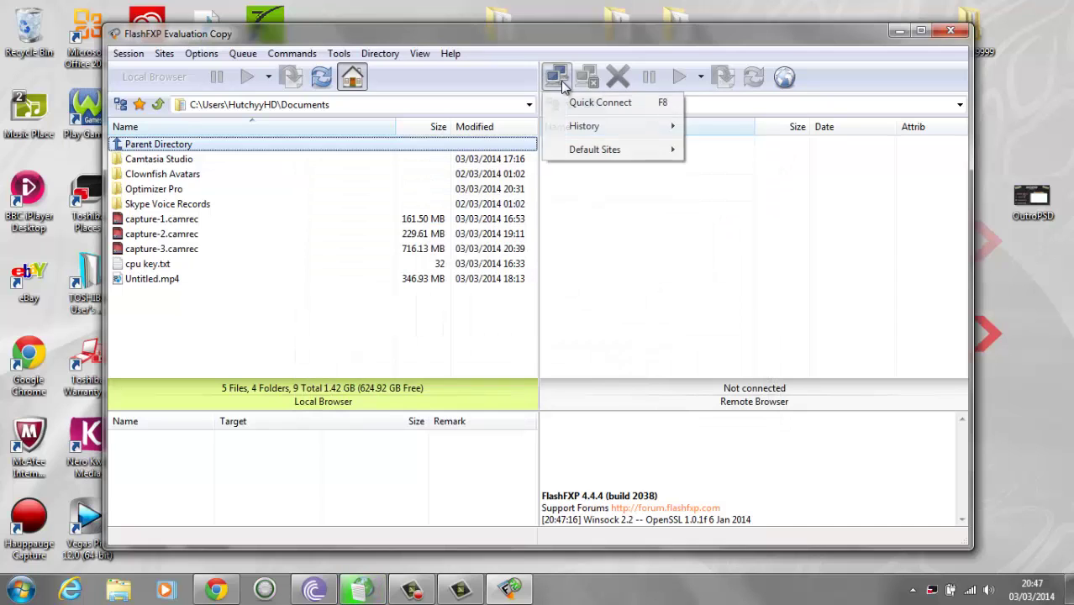
pyautogui.click(594, 108)
pyautogui.write('1')
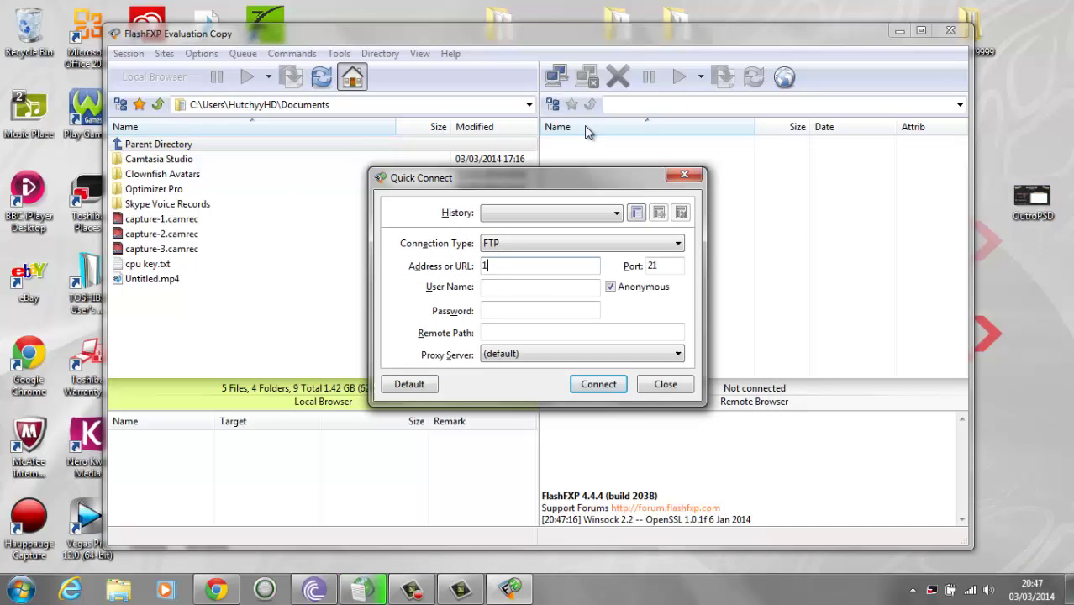
pyautogui.write('92.168.137.')
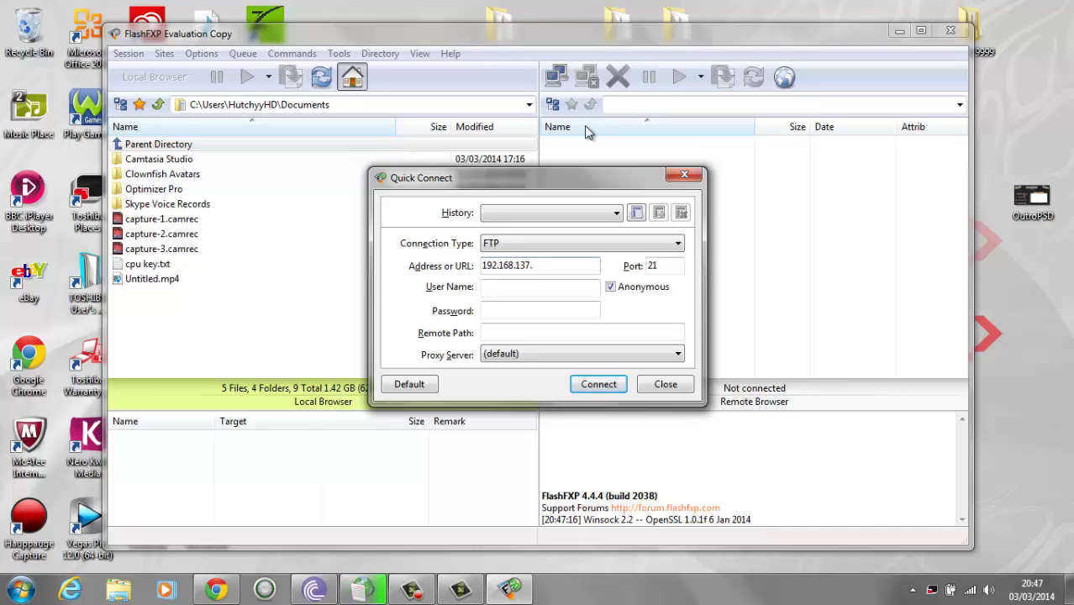
pyautogui.write('85')
pyautogui.click(579, 287)
pyautogui.write('xbox')
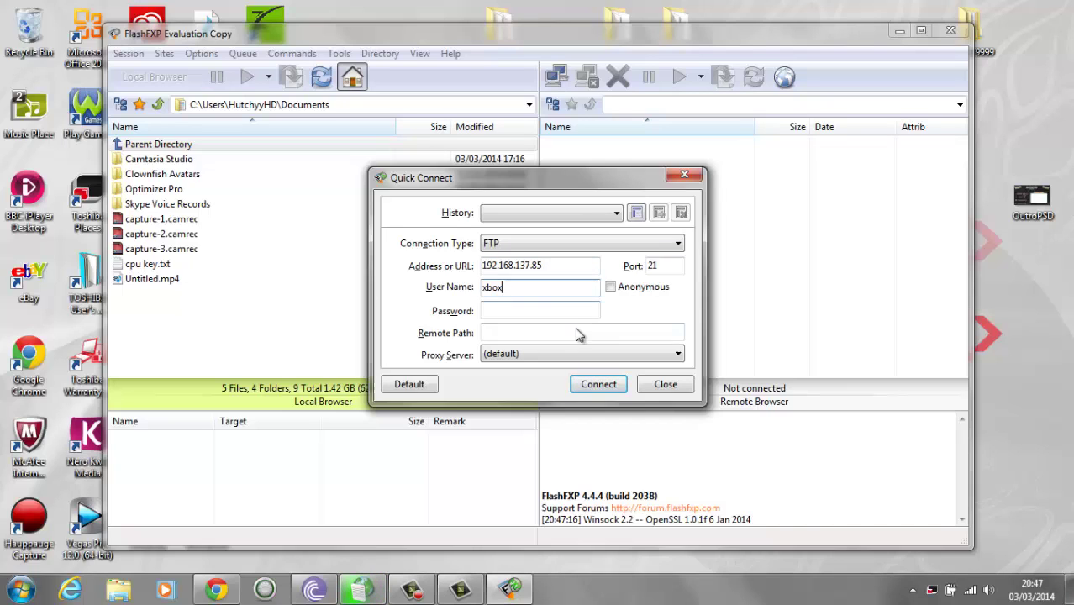
pyautogui.click(567, 313)
pyautogui.write('xbo')
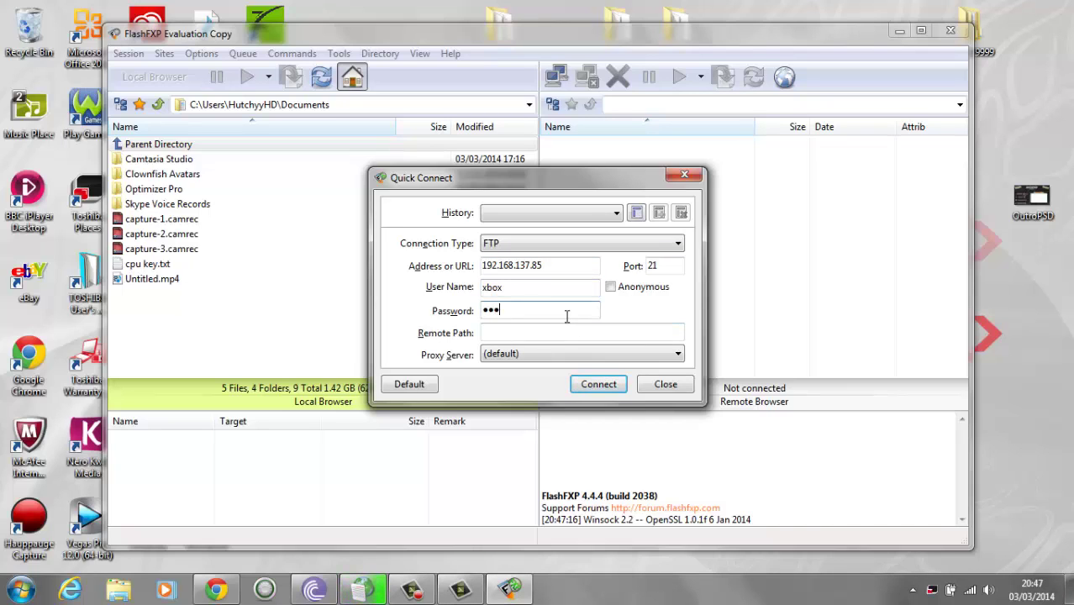
pyautogui.write('x')
pyautogui.click(596, 384)
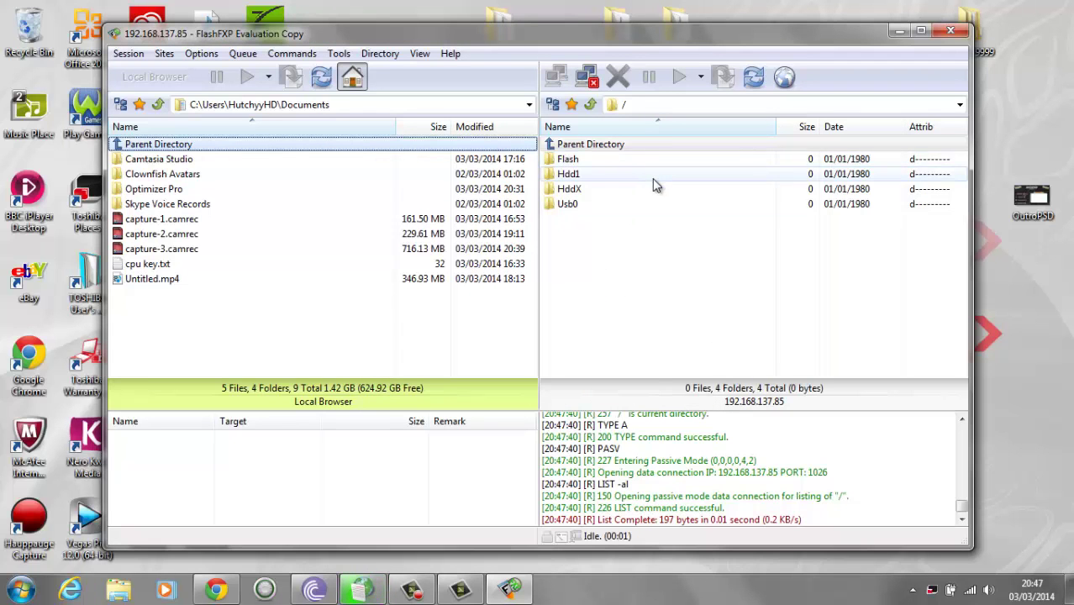
# On the console, navigate to Hdd1 > Games > Black ops 2.
pyautogui.doubleClick(652, 176)
pyautogui.doubleClick(647, 191)
pyautogui.doubleClick(624, 163)
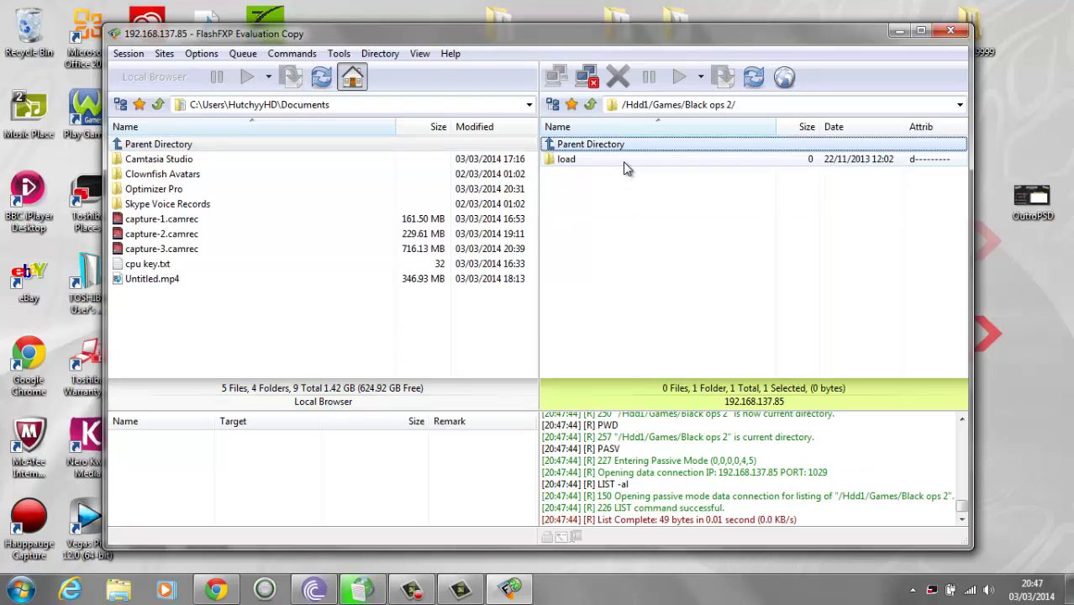
pyautogui.doubleClick(624, 163)
pyautogui.doubleClick(622, 145)
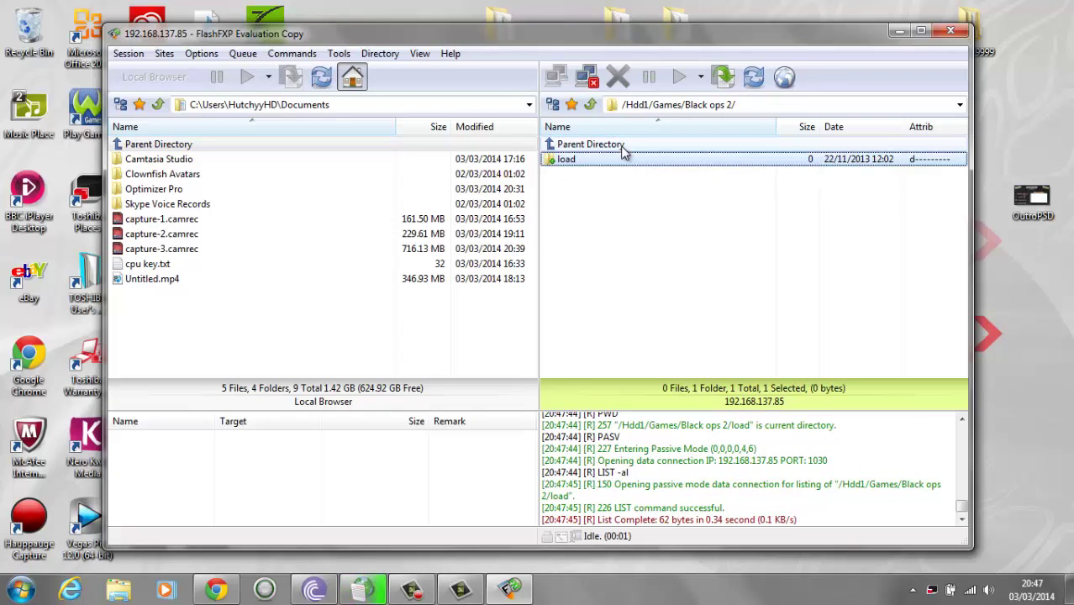
# Switch the local pane to the JTAG HDD (F:) drive.
pyautogui.click(410, 151)
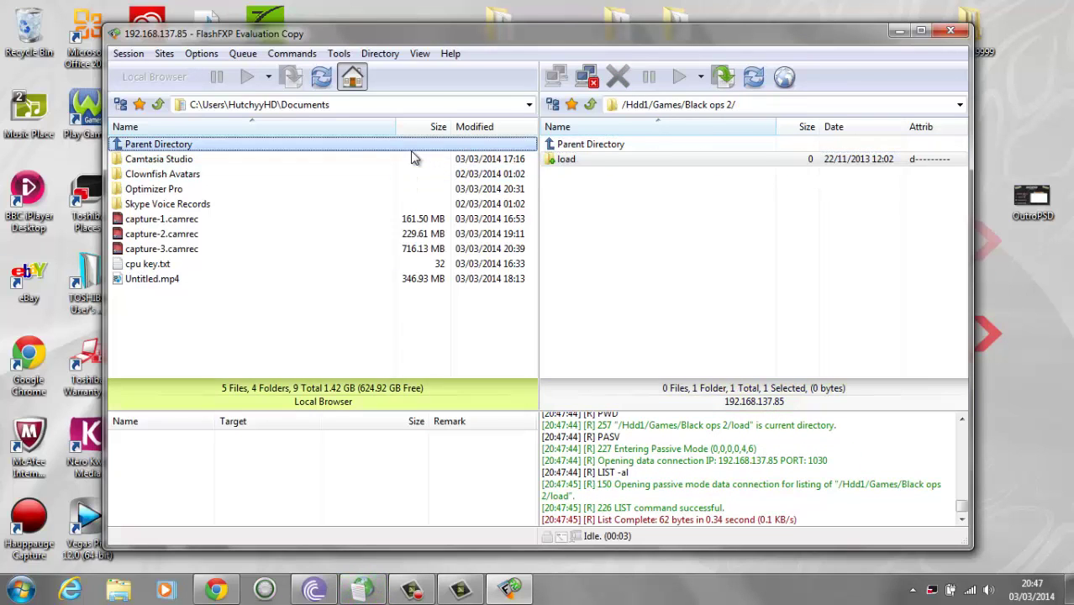
pyautogui.click(529, 104)
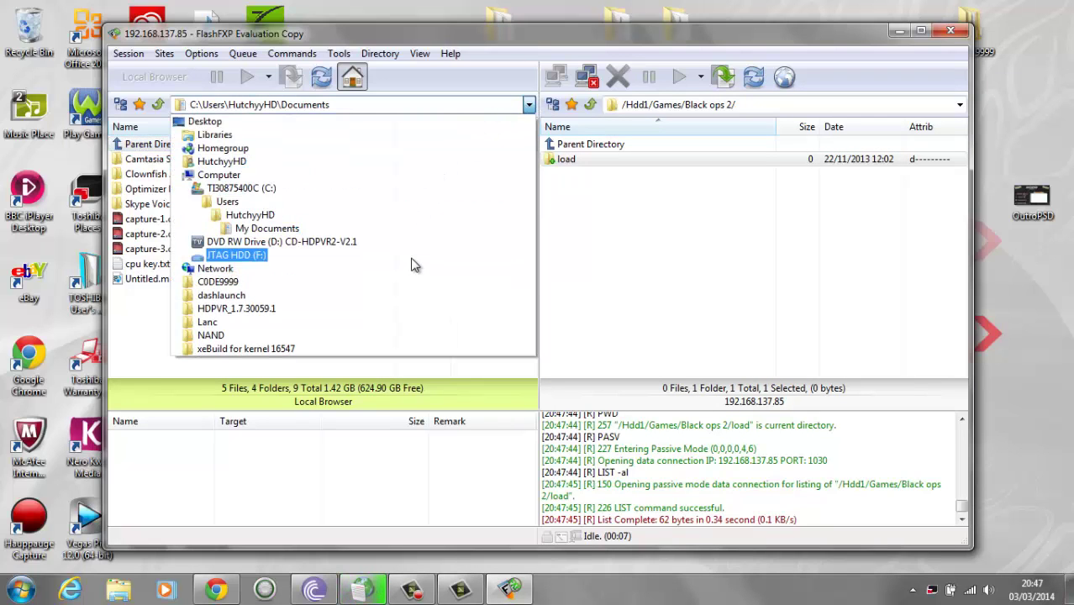
pyautogui.click(411, 255)
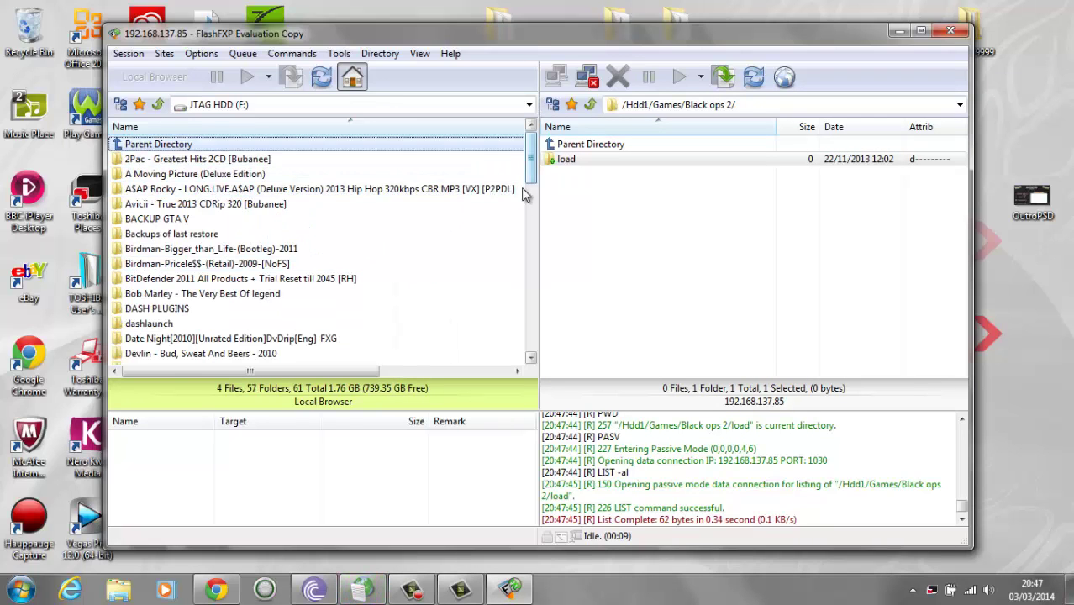
pyautogui.moveTo(522, 194); pyautogui.dragTo(522, 351)
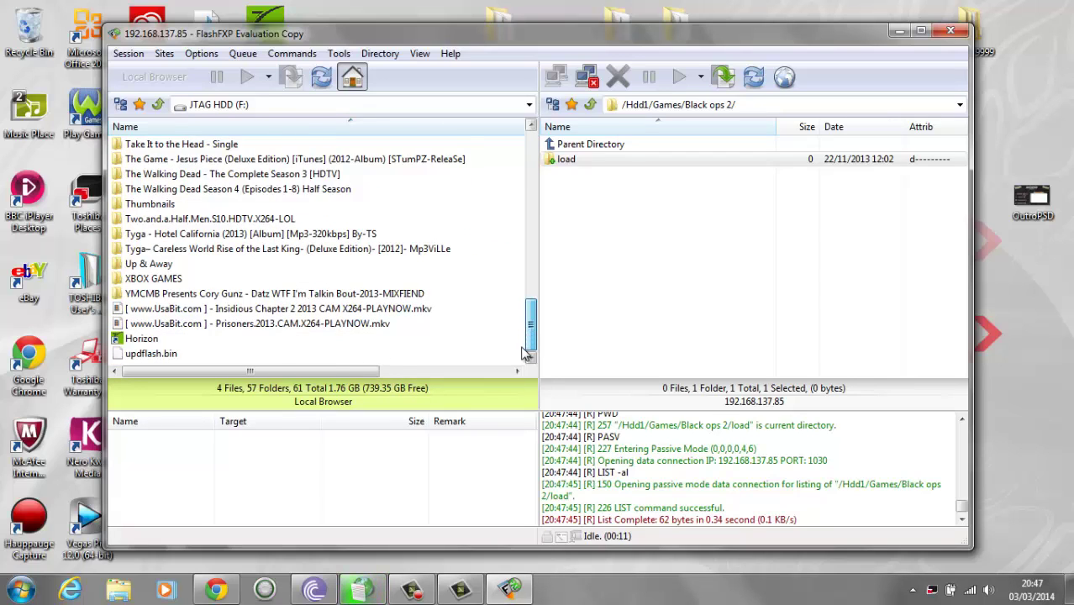
pyautogui.scroll(9, 488, 242)
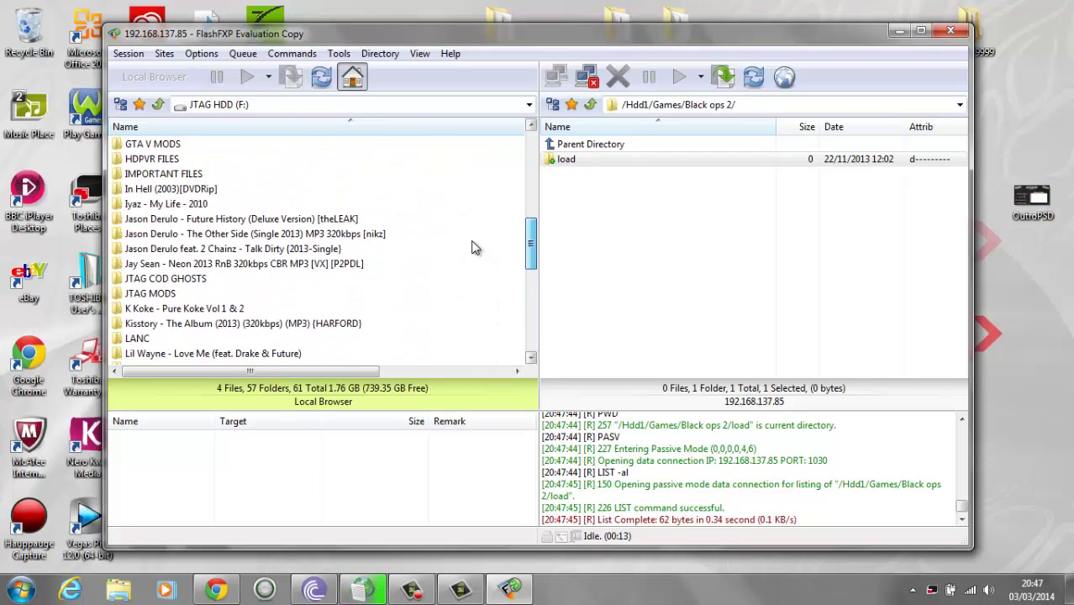
pyautogui.scroll(-8, 477, 269)
pyautogui.scroll(2, 476, 300)
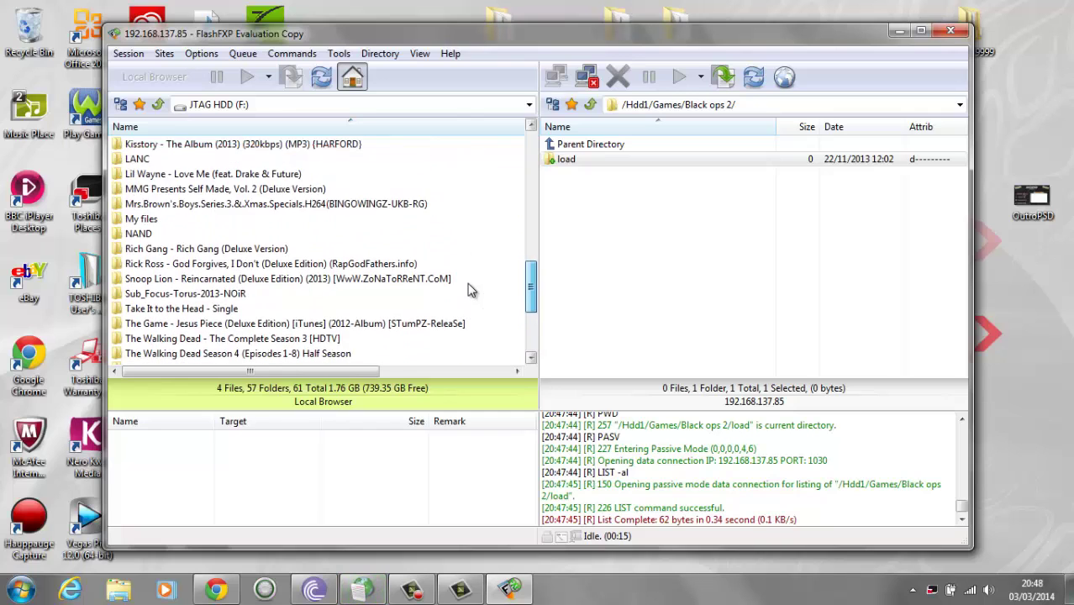
pyautogui.scroll(-3, 504, 298)
# Open XBOX GAMES > Black ops 2 > Call Of Duty Black Ops 2 locally and drag its files to the console.
pyautogui.doubleClick(235, 324)
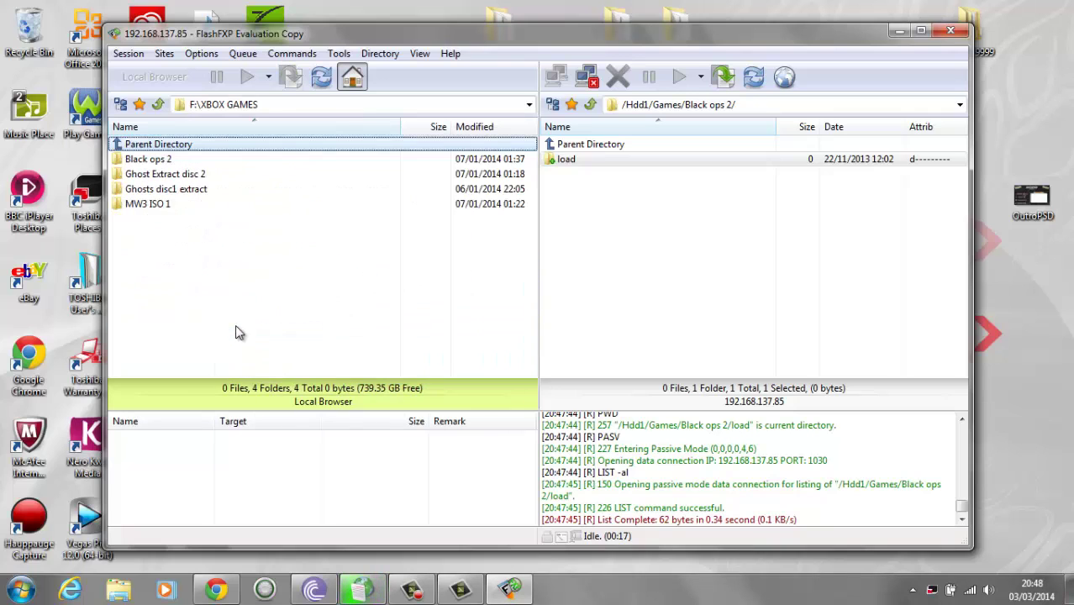
pyautogui.doubleClick(284, 159)
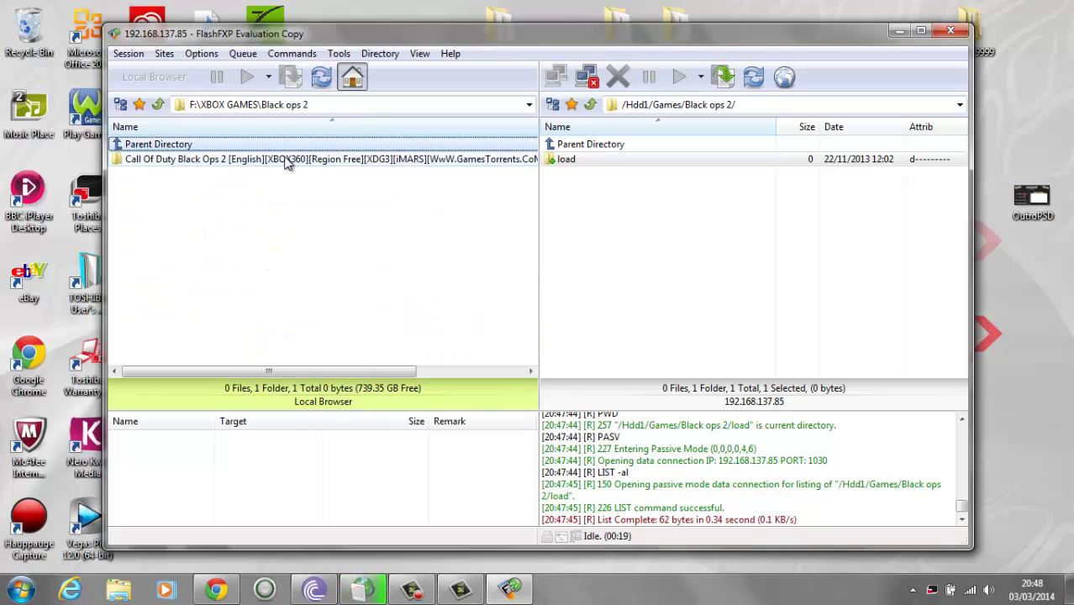
pyautogui.doubleClick(287, 158)
pyautogui.moveTo(530, 140); pyautogui.dragTo(600, 215)
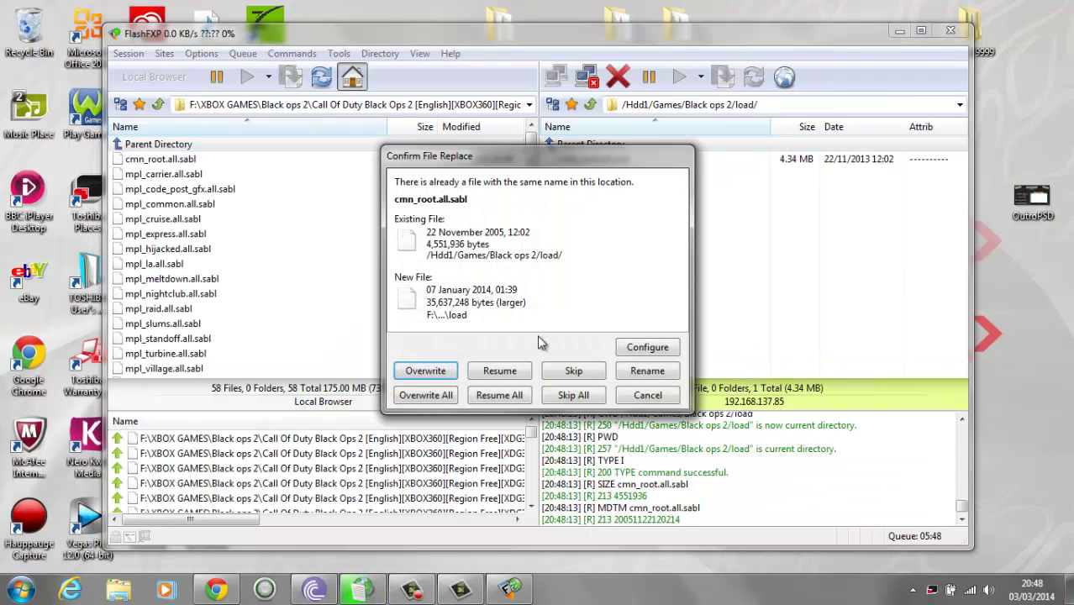
# Choose Resume All so cmn_root.all.sabl continues from its partial upload.
pyautogui.click(499, 395)
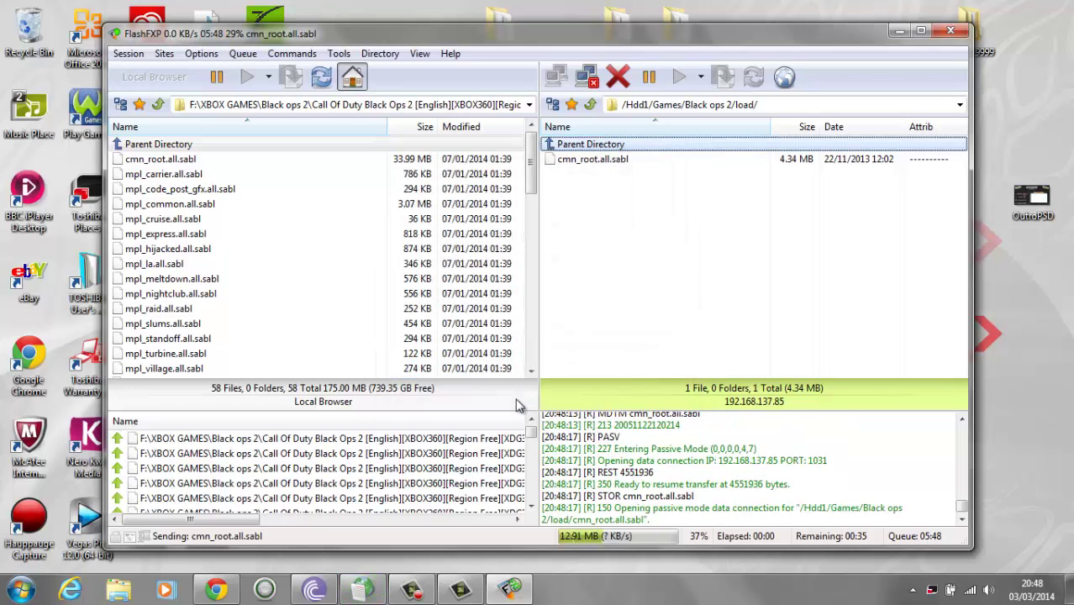